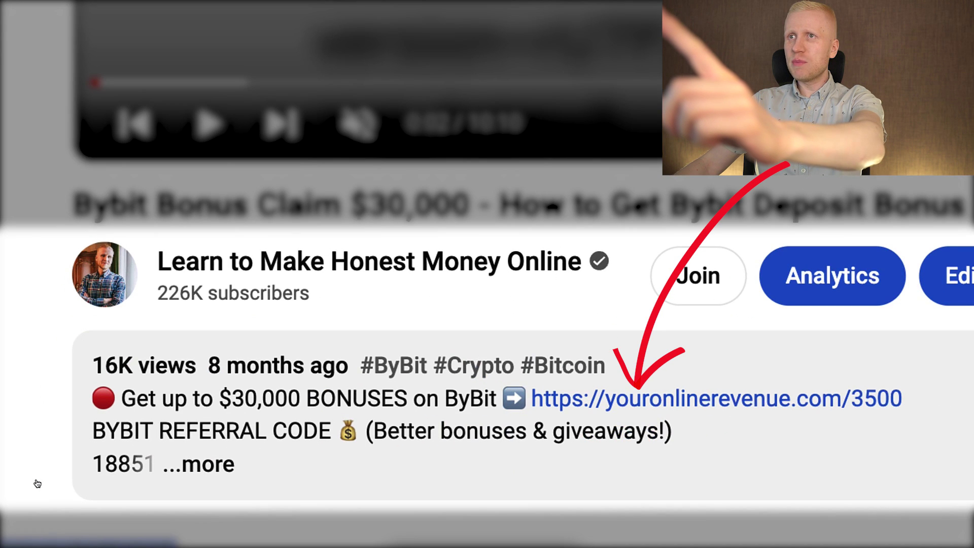
pyautogui.scroll(-3, 418, 511)
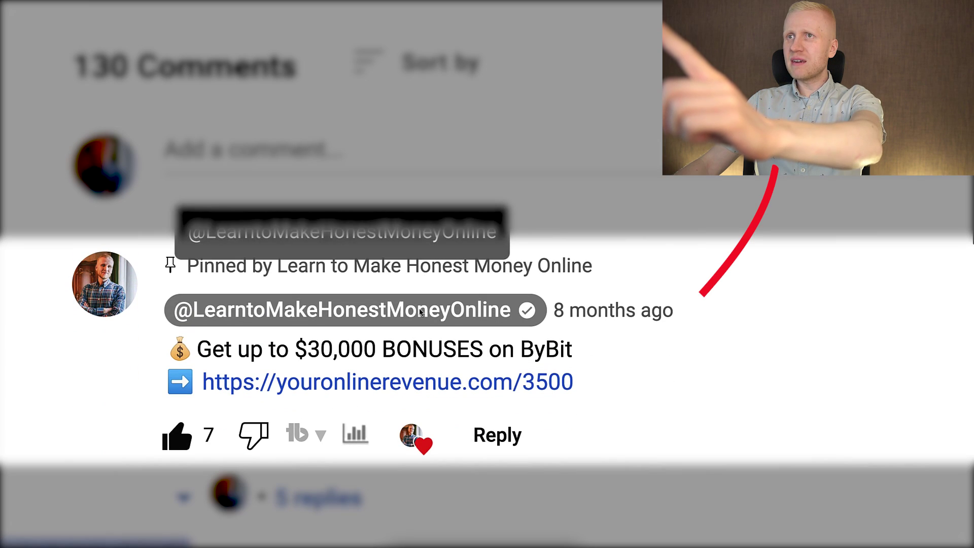
pyautogui.moveTo(199, 350); pyautogui.dragTo(572, 351)
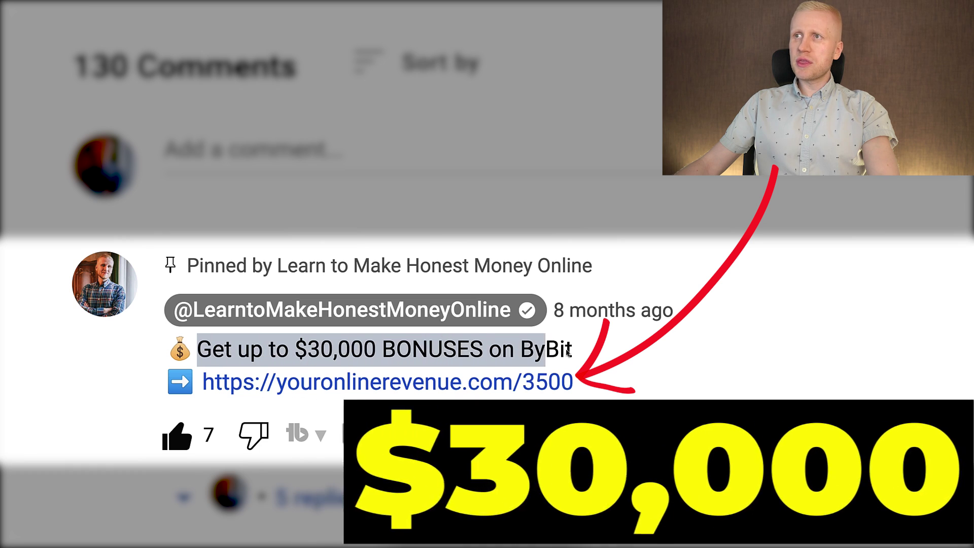
pyautogui.click(675, 354)
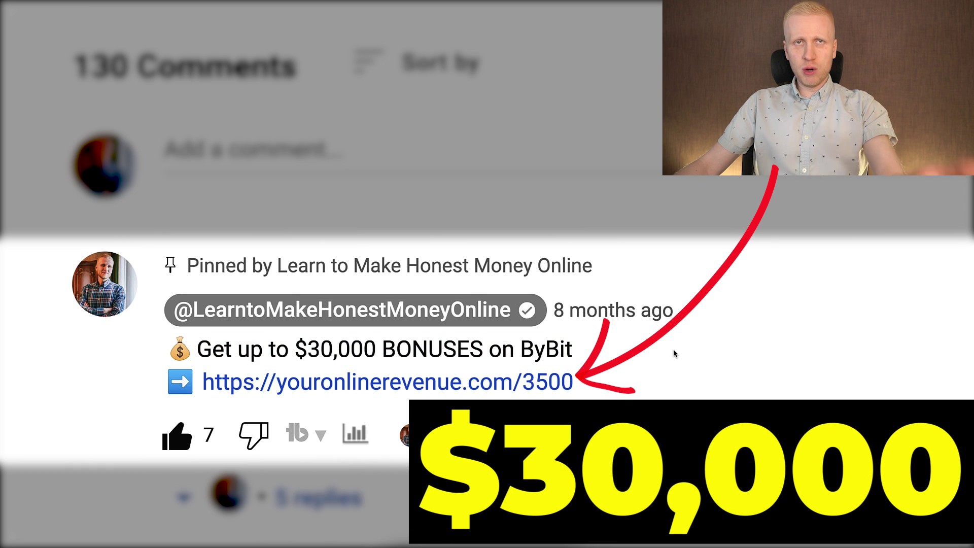
pyautogui.scroll(3, 674, 354)
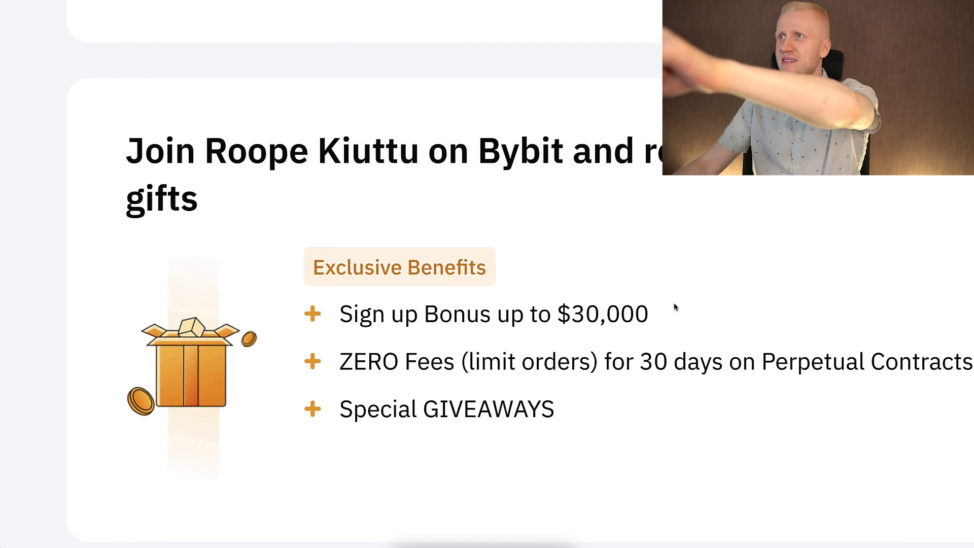
# Step: Highlight the $30,000 sign-up bonus and Special GIVEAWAYS benefits, then switch the sign-up form to Mobile Number
pyautogui.moveTo(674, 307); pyautogui.dragTo(383, 317)
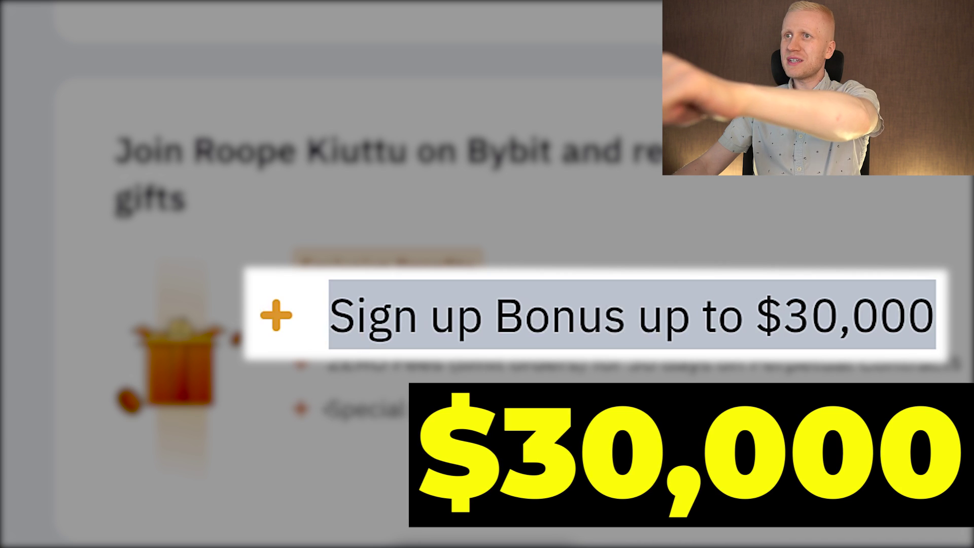
pyautogui.moveTo(327, 409); pyautogui.dragTo(544, 410)
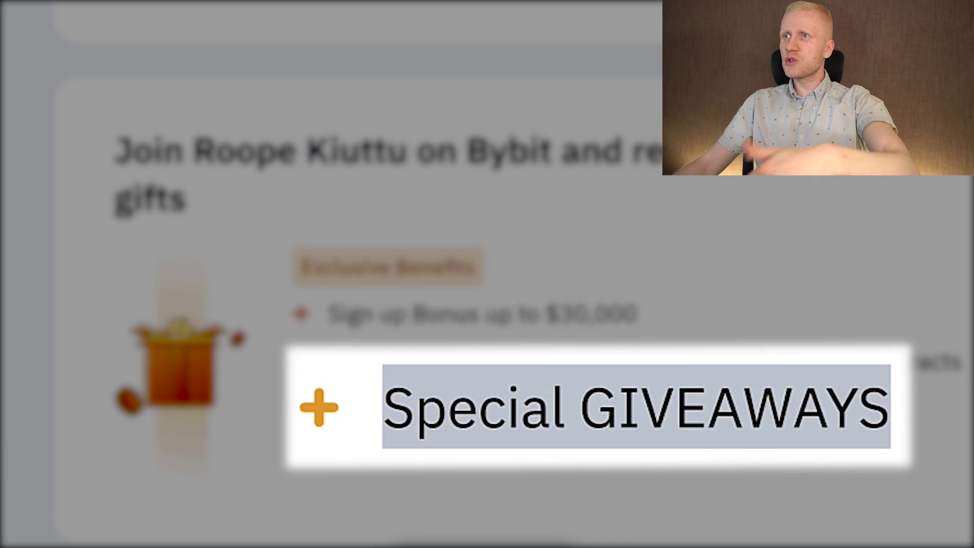
pyautogui.click(583, 406)
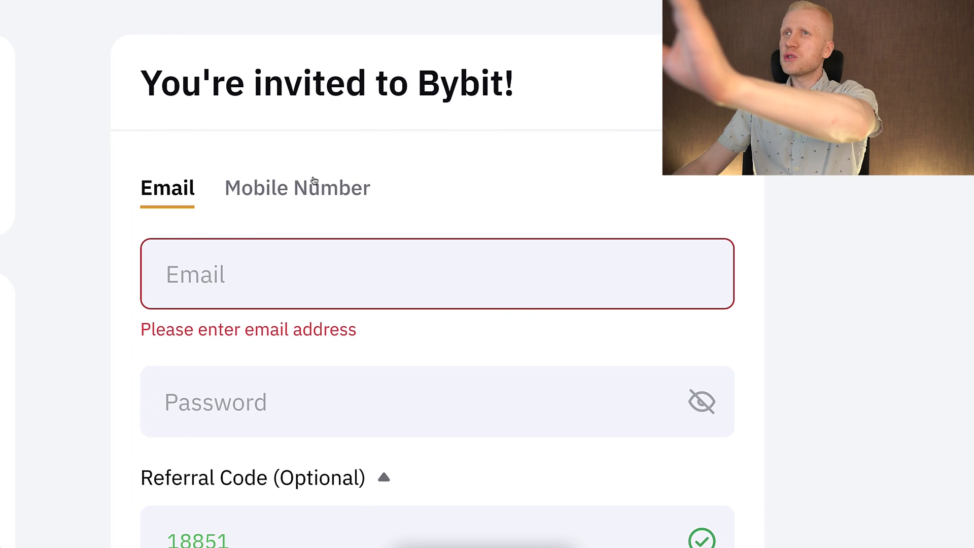
pyautogui.click(262, 204)
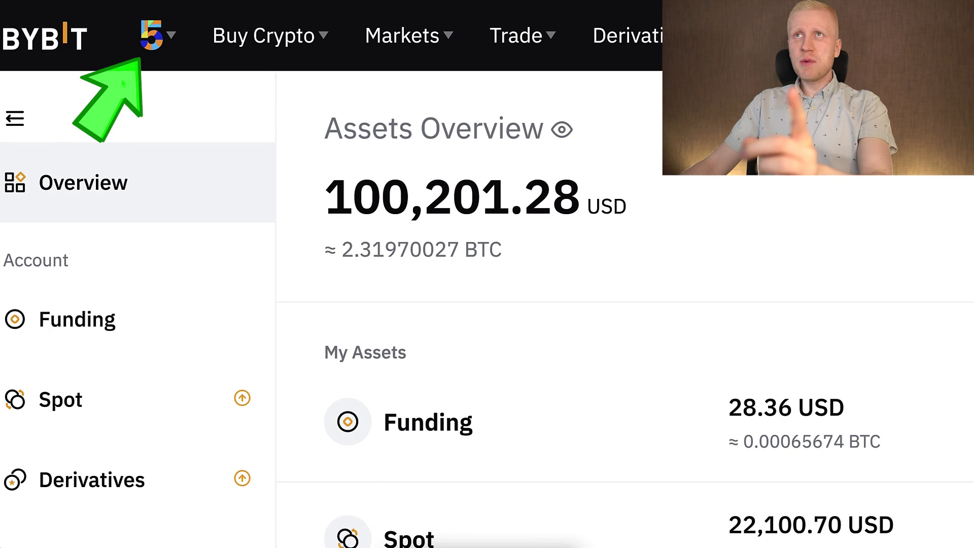
# Step: Review the Funding, Spot, Derivatives, Earn and Trading Bot balances, then bring up the Derivatives menu
pyautogui.moveTo(151, 35)
pyautogui.scroll(-5, 400, 193)
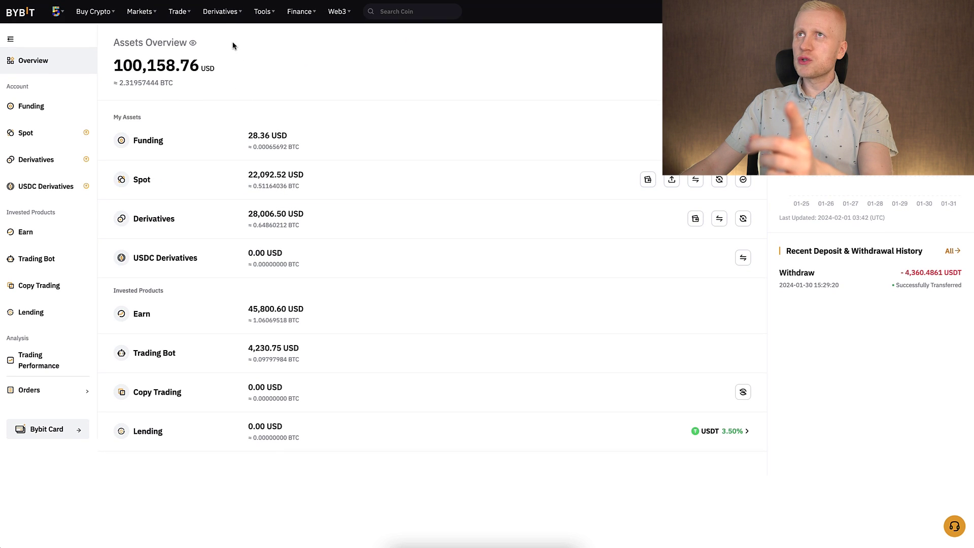
pyautogui.moveTo(220, 11)
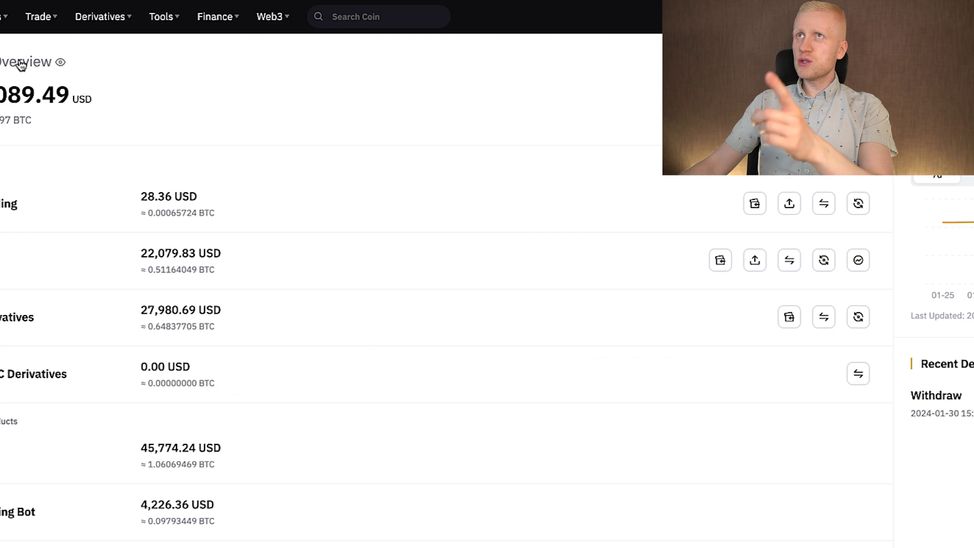
pyautogui.moveTo(102, 17)
pyautogui.moveTo(151, 333)
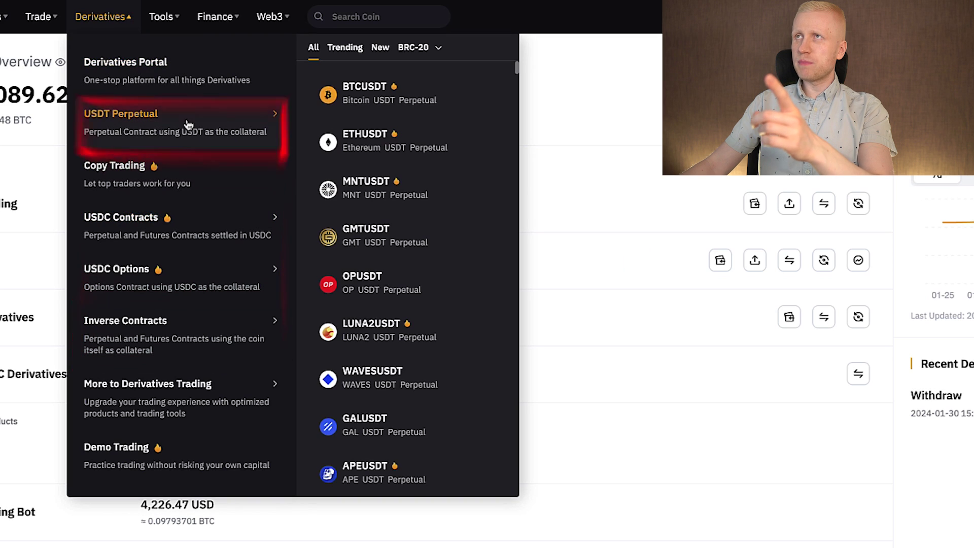
# Step: Open the BTCUSDT USDT perpetual chart, then go to Derivatives > Demo Trading
pyautogui.click(188, 125)
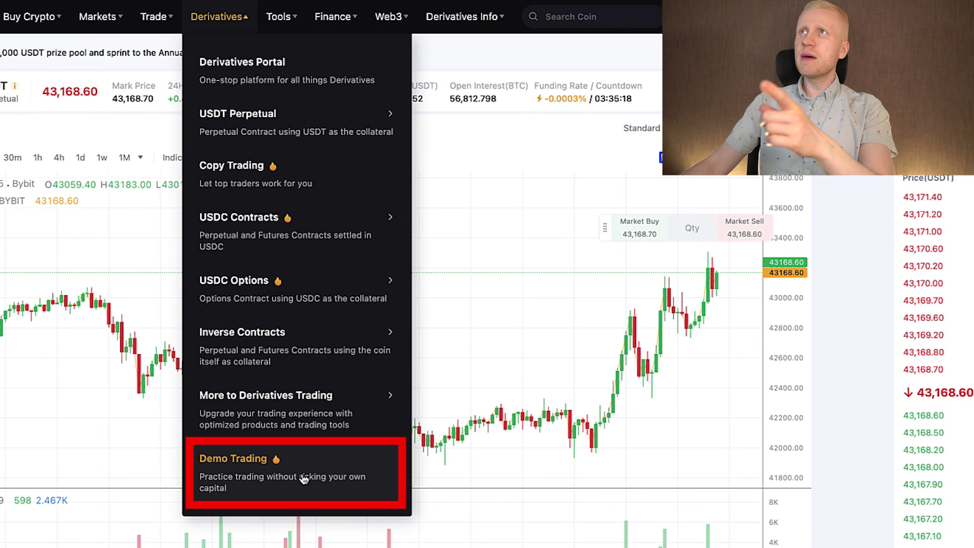
pyautogui.click(303, 479)
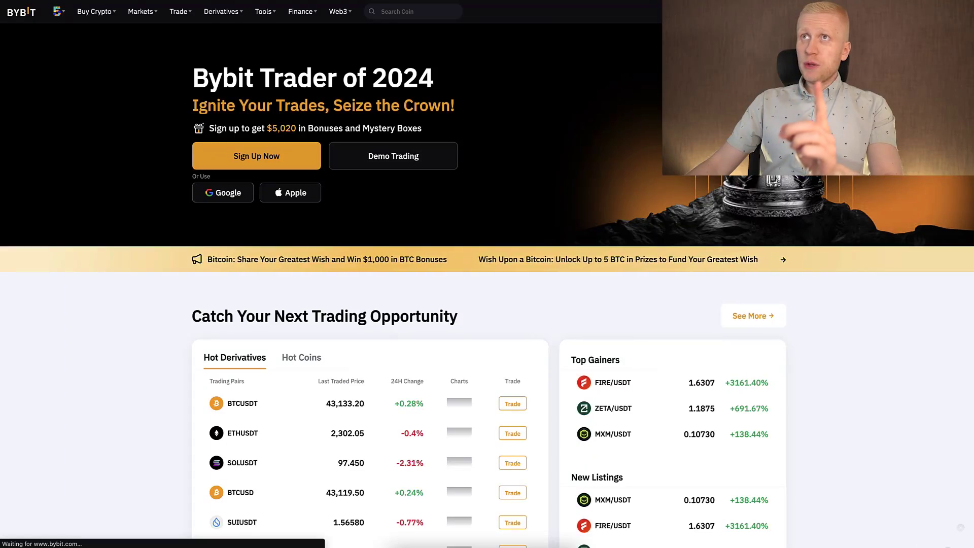
pyautogui.moveTo(228, 13)
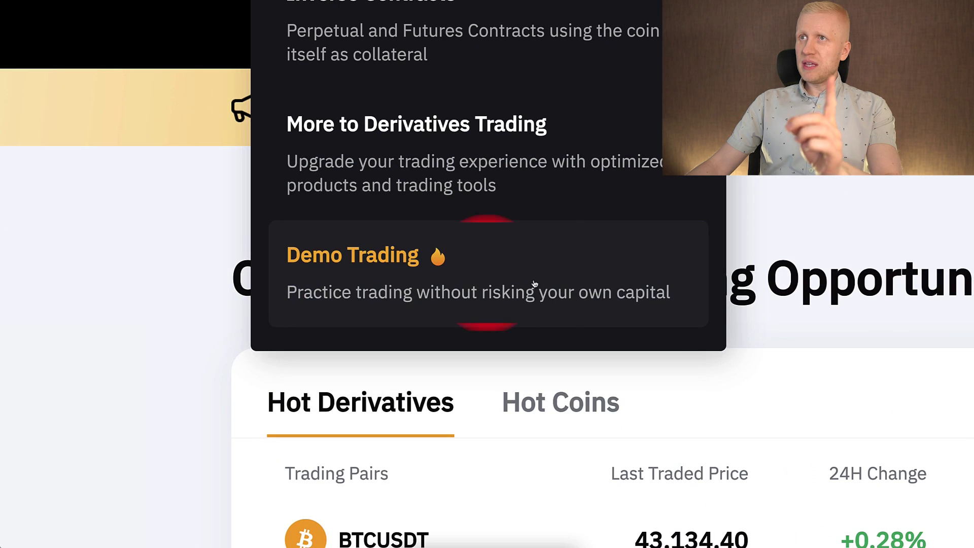
pyautogui.click(293, 317)
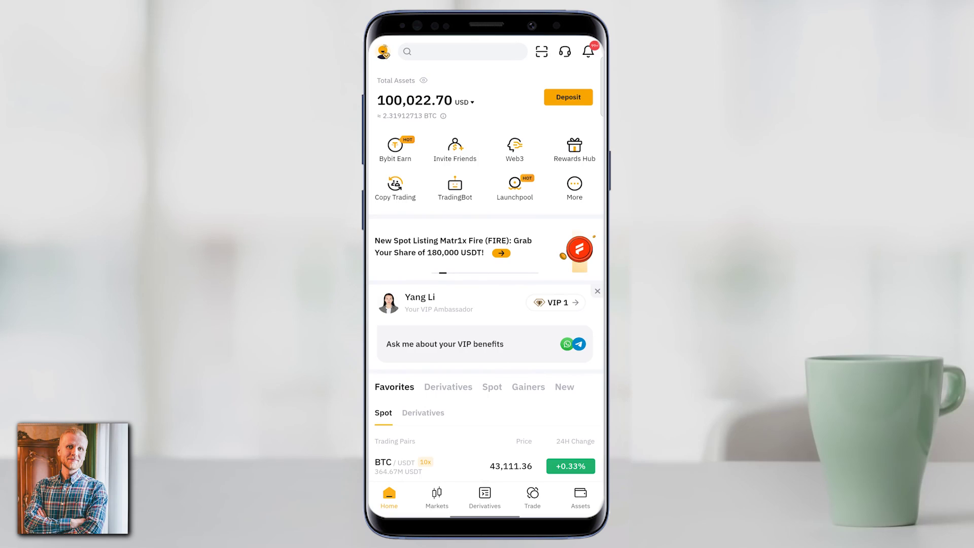
# Step: Start Demo Trading from the mobile app's More features page
pyautogui.click(574, 185)
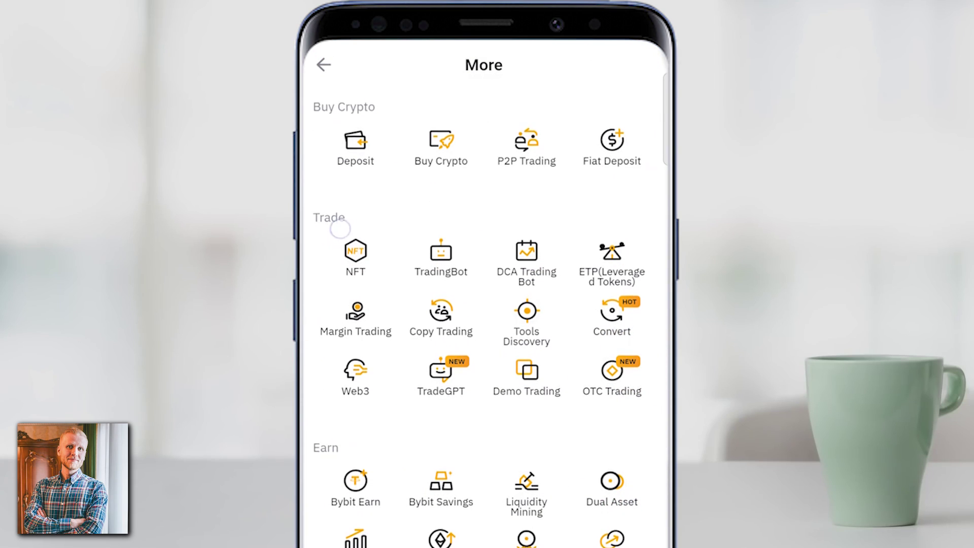
pyautogui.scroll(-1, 353, 228)
pyautogui.moveTo(543, 365); pyautogui.dragTo(526, 383)
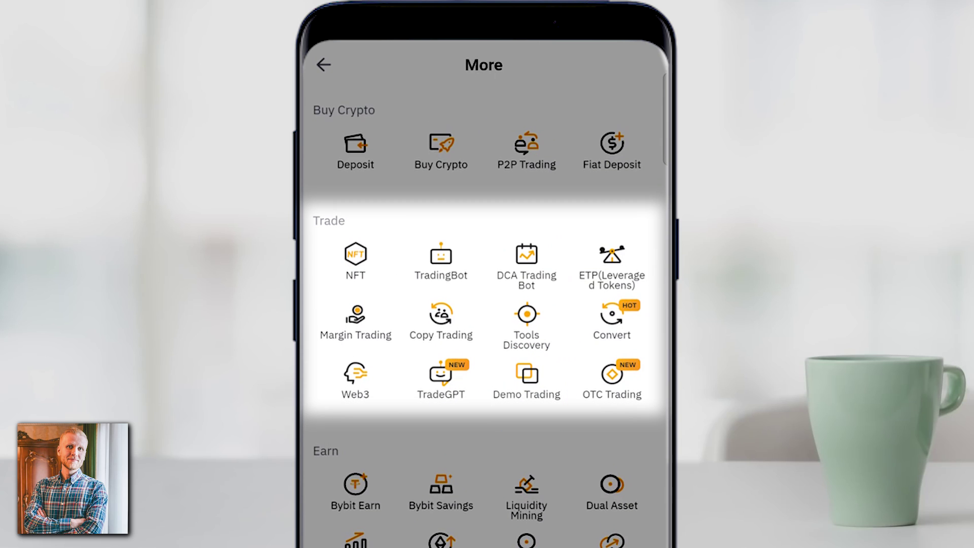
pyautogui.click(527, 373)
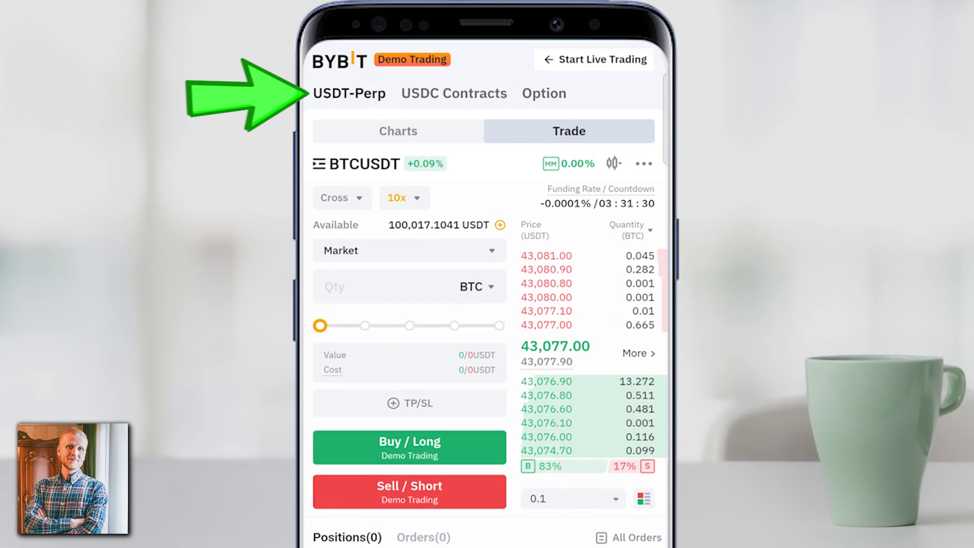
# Step: Check the USDC Contracts and Option tabs, then return to USDT-Perp trading
pyautogui.click(454, 93)
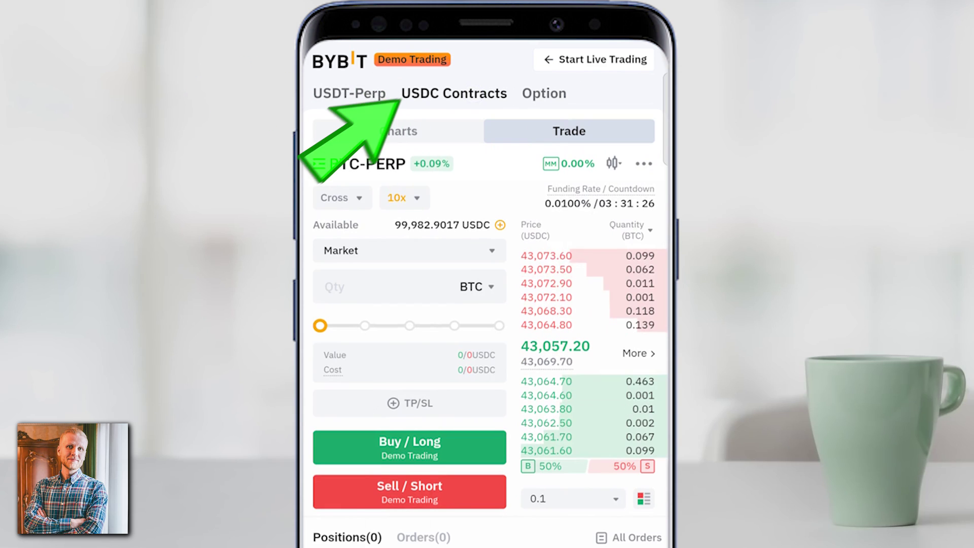
pyautogui.click(543, 93)
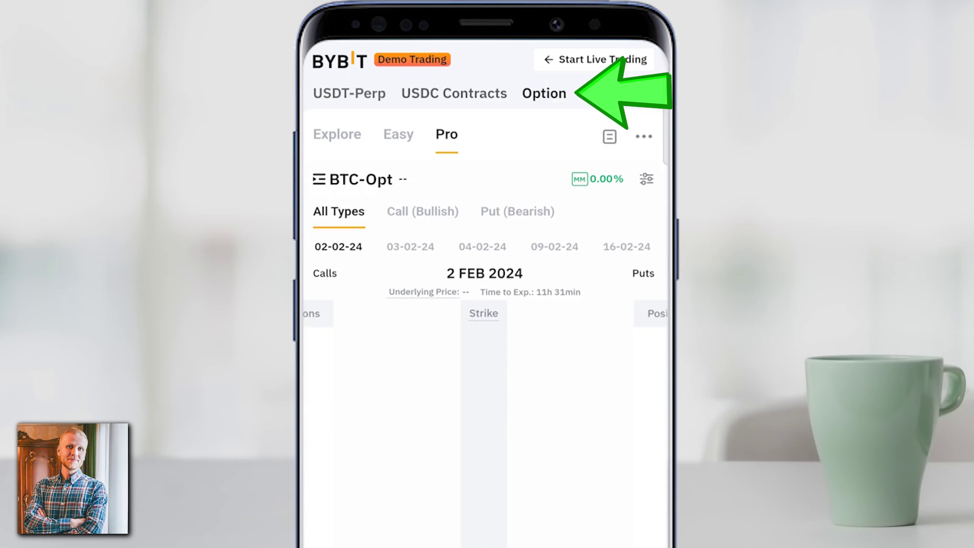
pyautogui.click(374, 98)
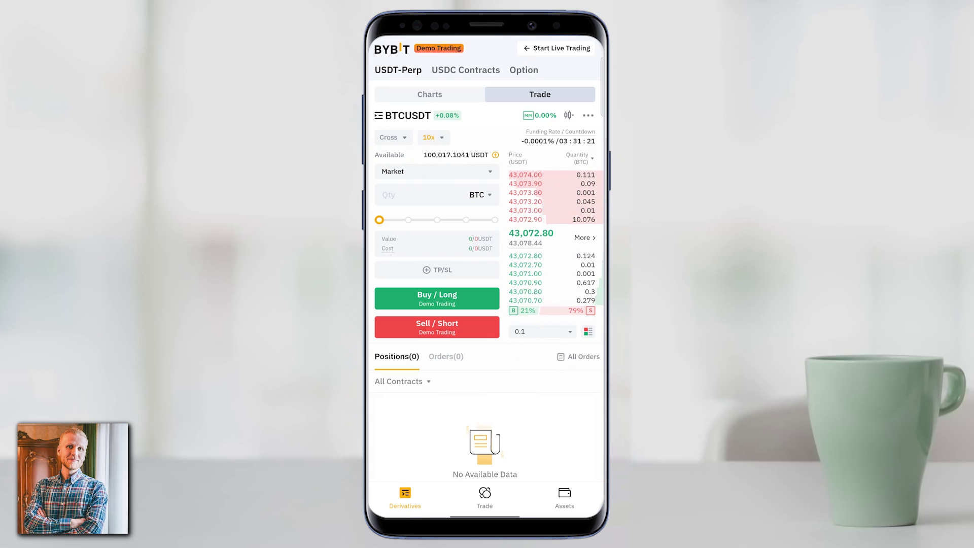
# Step: View the demo assets, switch to live trading, and go from Home to the More features page
pyautogui.click(564, 495)
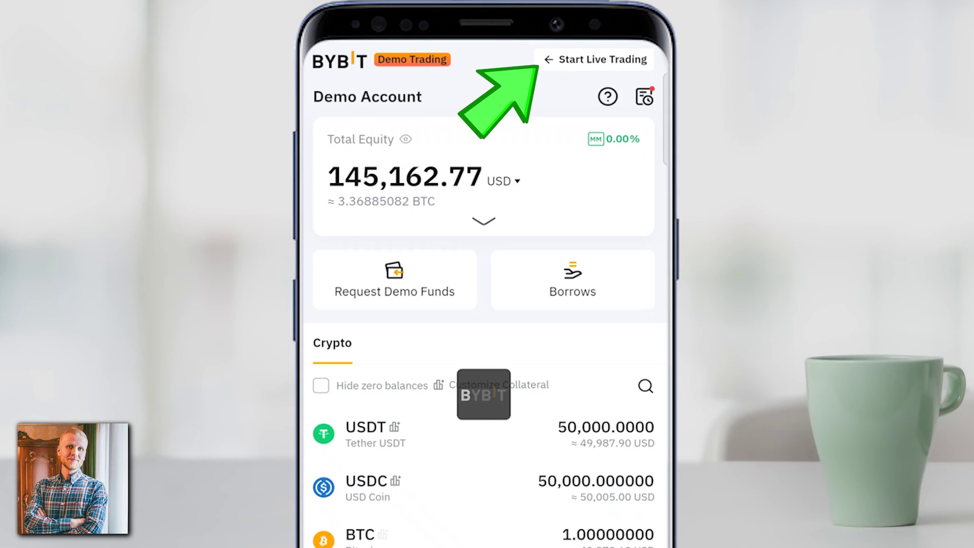
pyautogui.click(604, 59)
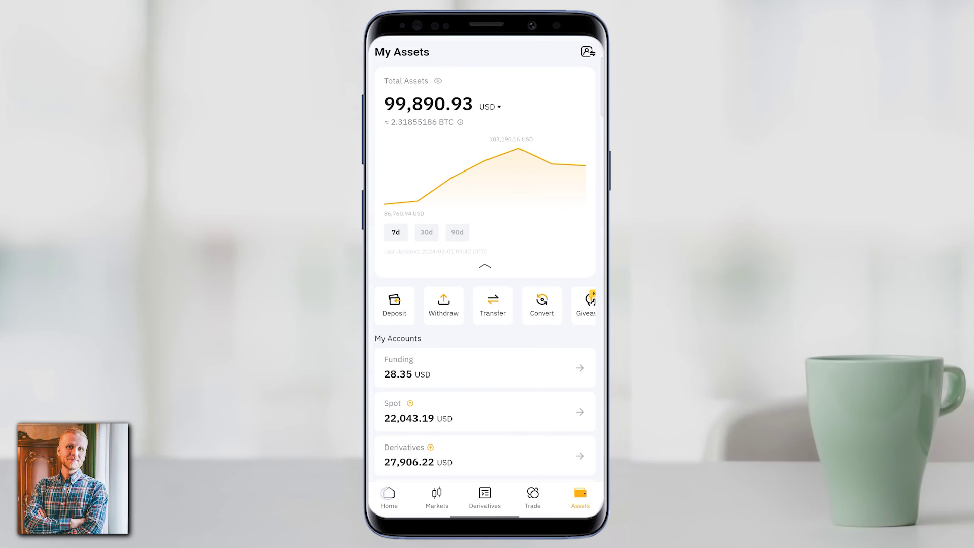
pyautogui.click(389, 497)
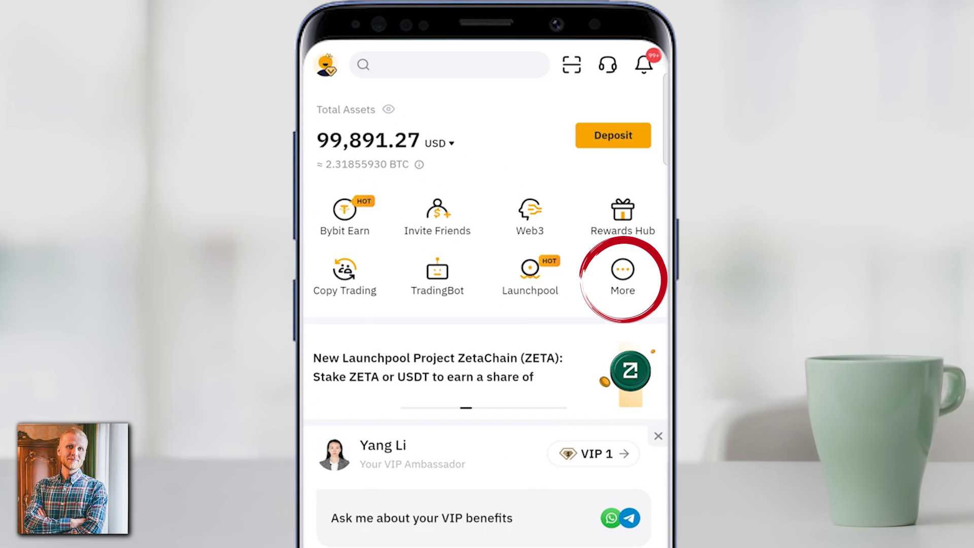
pyautogui.click(622, 270)
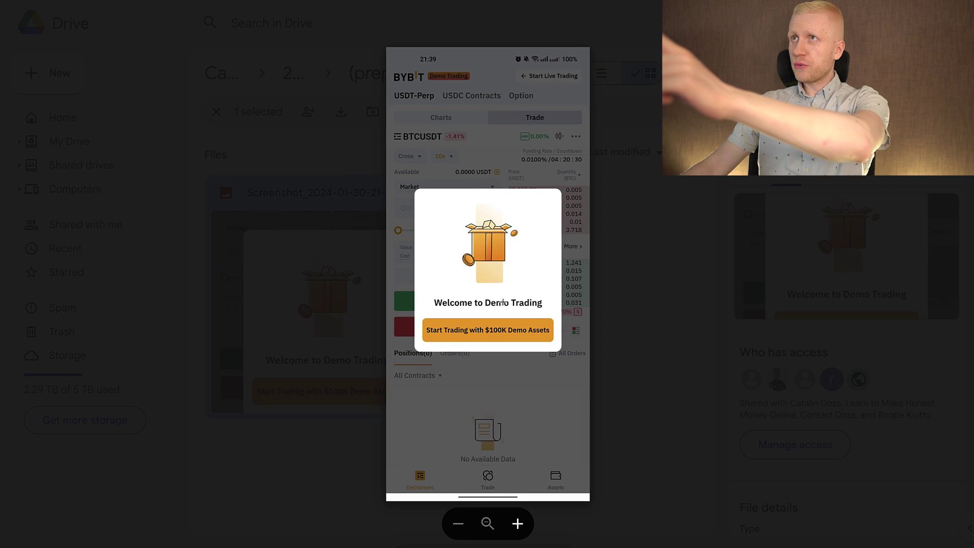
# Step: Zoom into the demo-trading welcome screenshot in the Google Drive viewer
pyautogui.scroll(5, 502, 303)
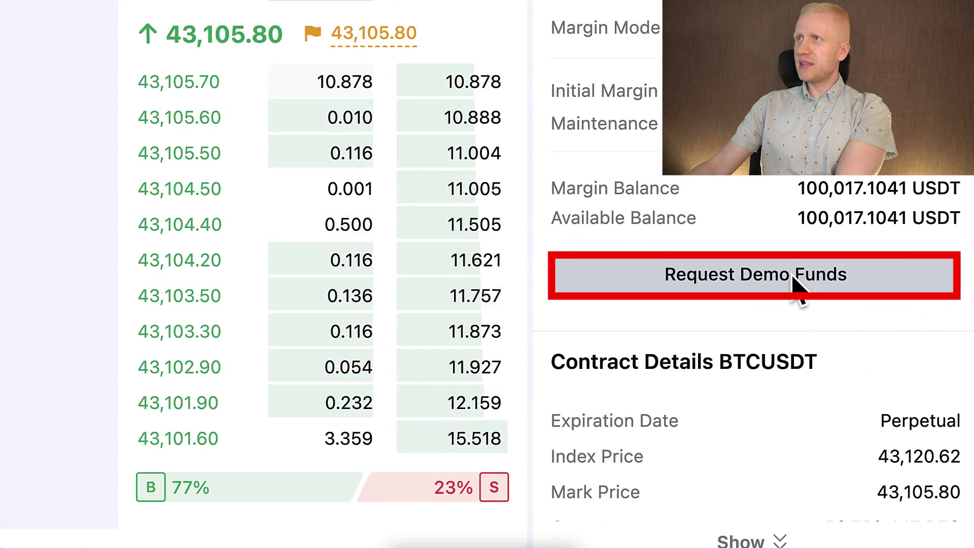
# Step: Highlight the 100,017.1041 USDT available and margin balances on the demo BTCUSDT perpetual page
pyautogui.moveTo(960, 215); pyautogui.dragTo(798, 218)
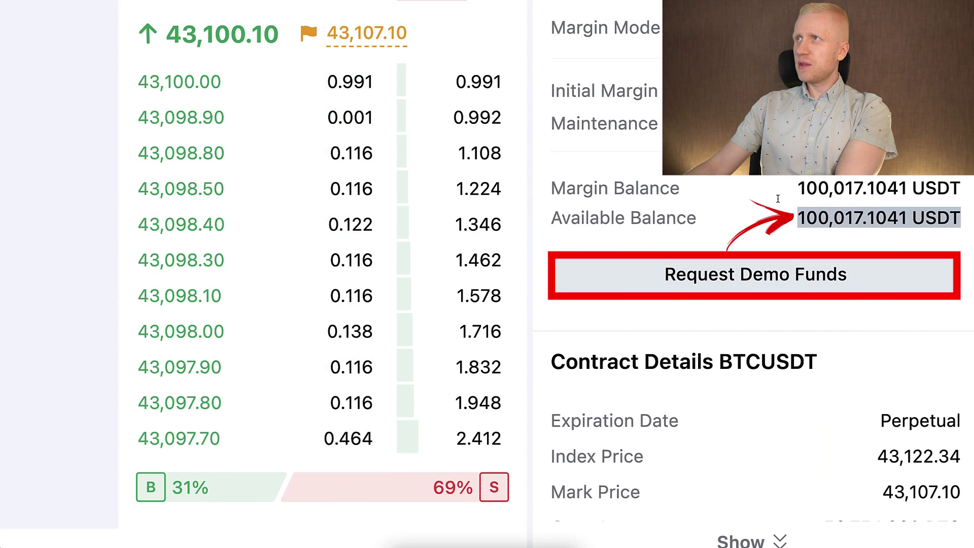
pyautogui.moveTo(913, 189); pyautogui.dragTo(960, 188)
pyautogui.click(938, 185)
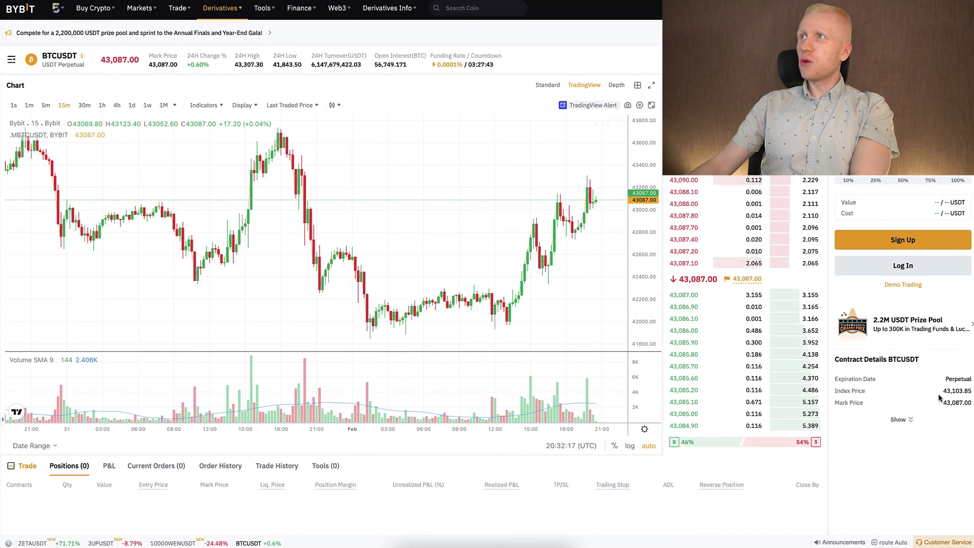
pyautogui.scroll(1, 913, 391)
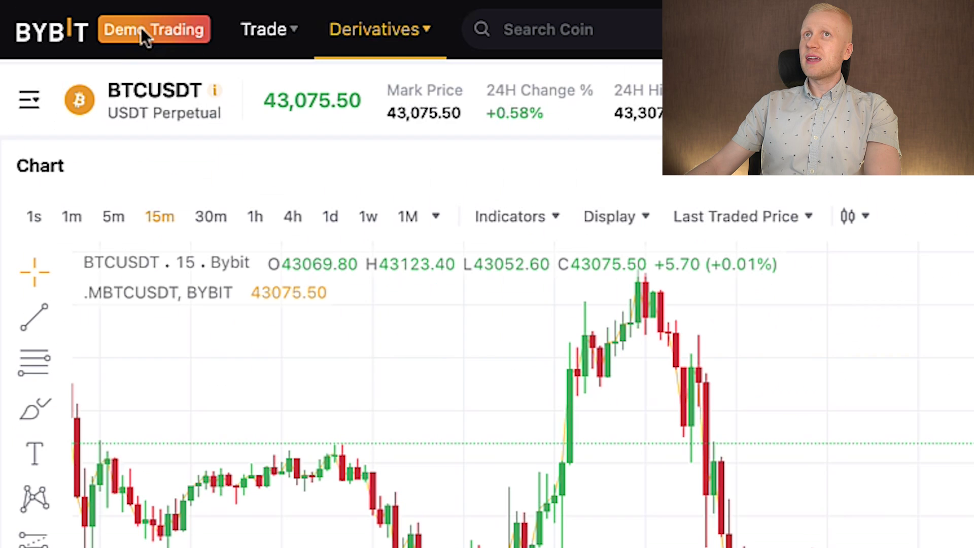
# Step: Open the contracts list and try the Standard, TradingView and Depth chart views
pyautogui.click(16, 40)
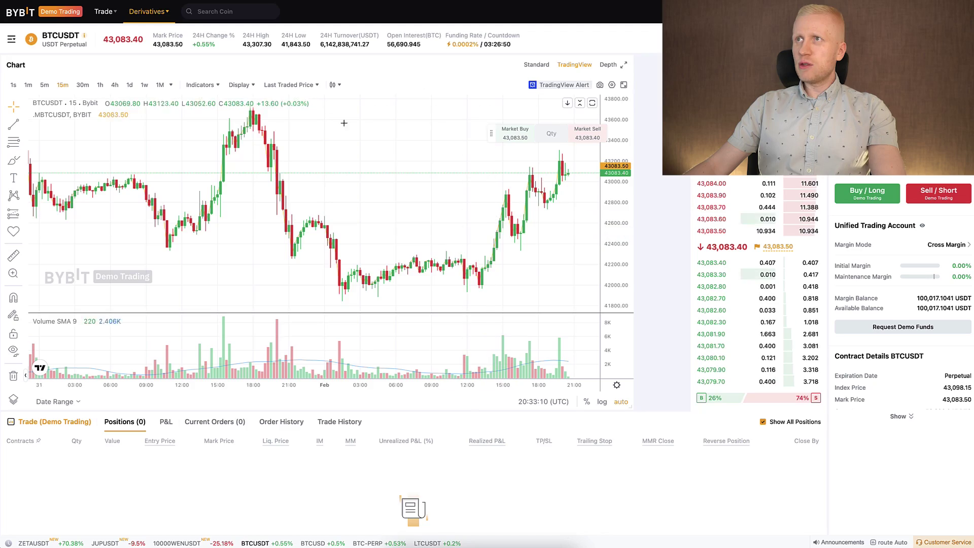
pyautogui.click(547, 65)
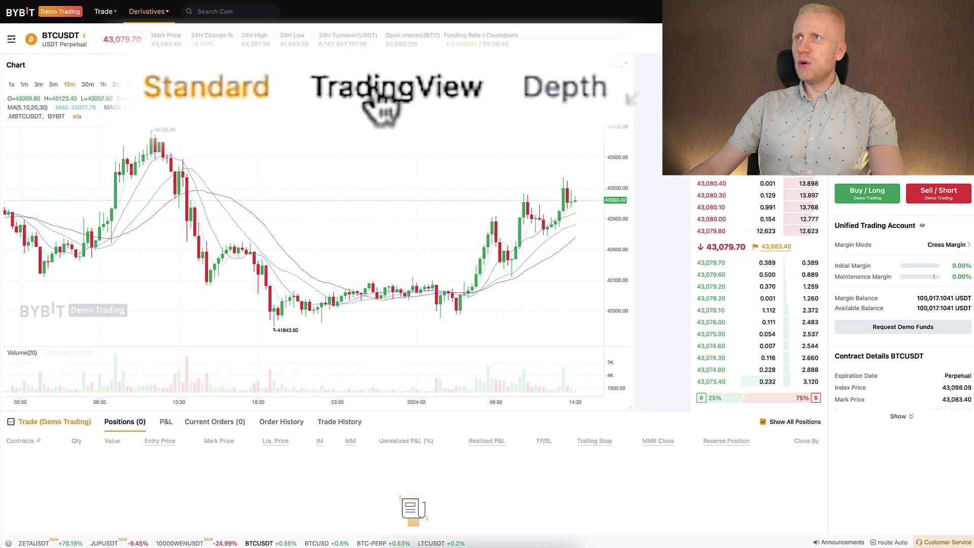
pyautogui.click(578, 65)
pyautogui.click(604, 65)
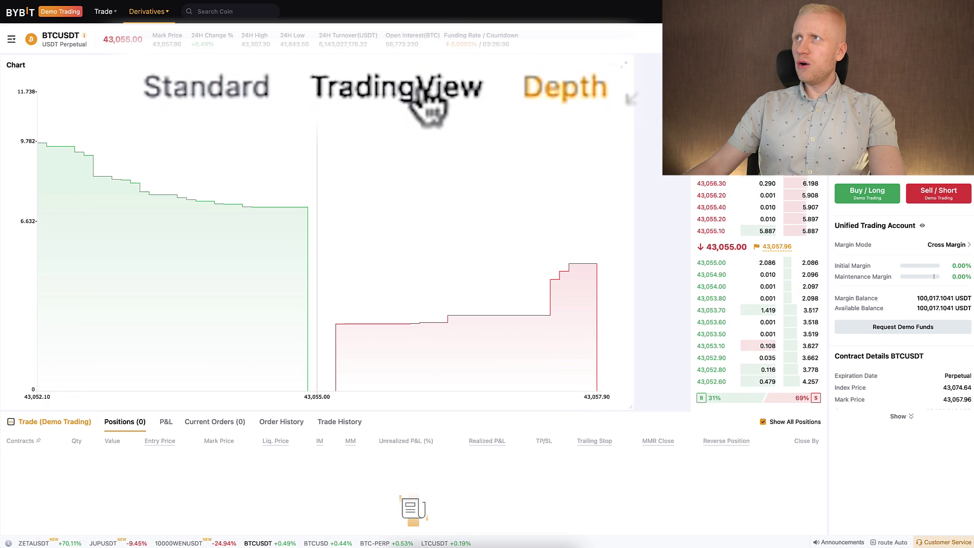
# Step: Return to the candlestick chart, view Recent Trades, then go back to the Order Book
pyautogui.click(578, 65)
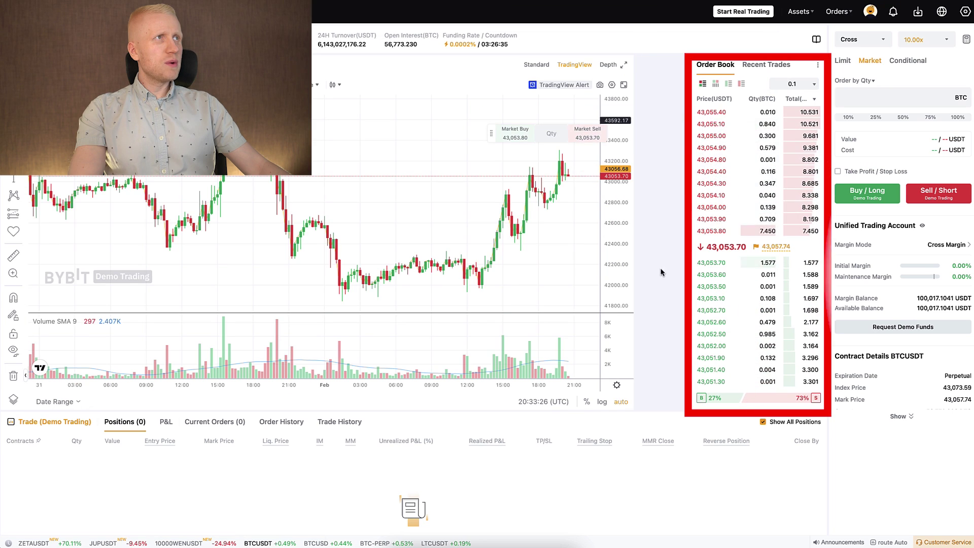
pyautogui.click(749, 65)
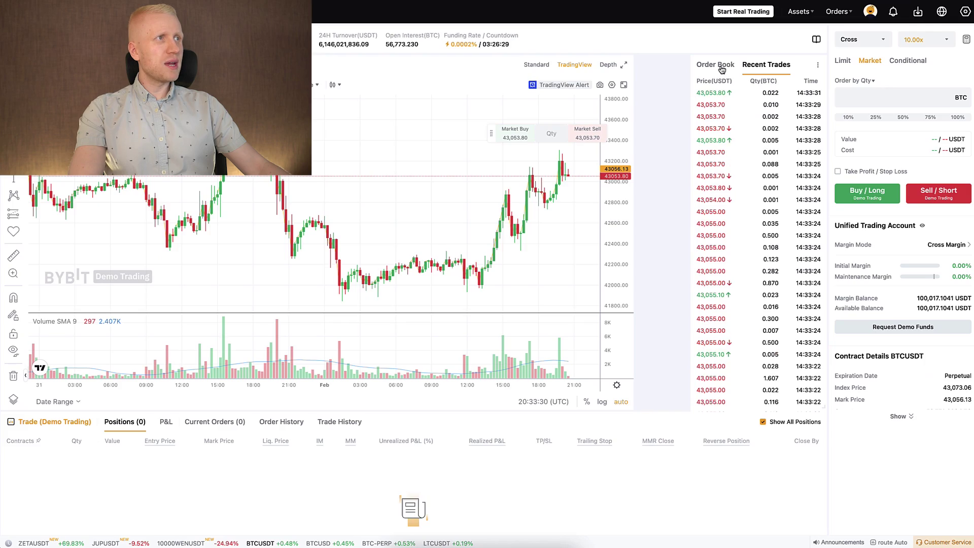
pyautogui.click(720, 66)
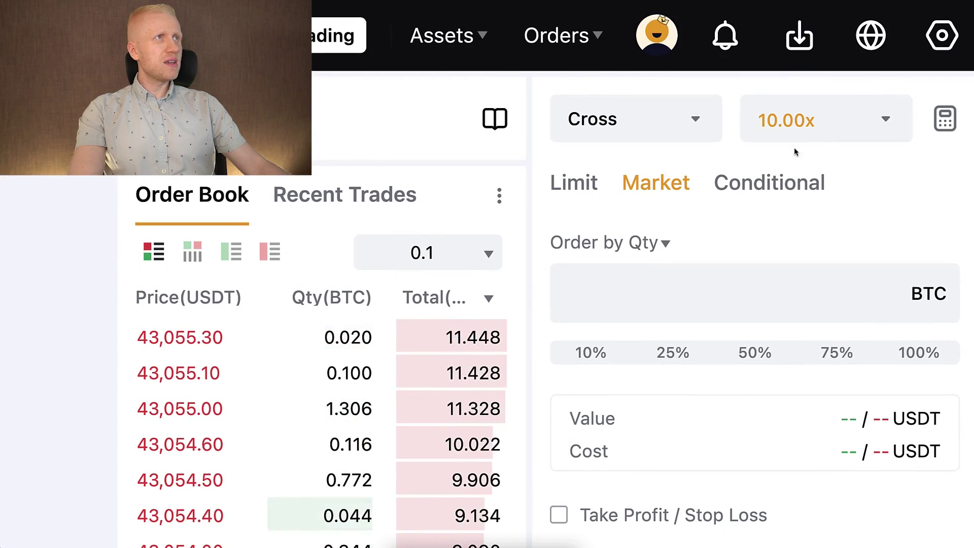
# Step: Keep Cross margin, set a Market order, and fill a 50% quantity worth 471,872.14 USDT
pyautogui.click(677, 133)
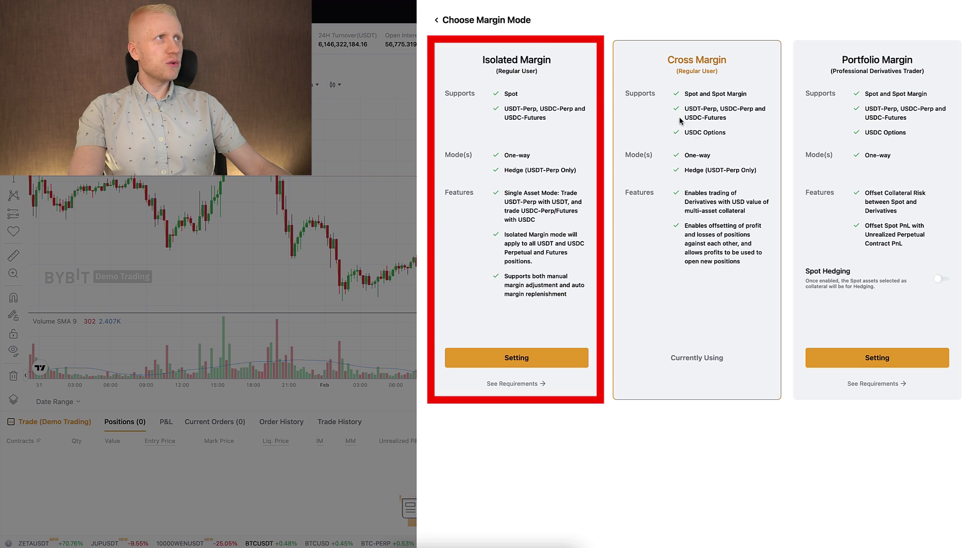
pyautogui.click(912, 116)
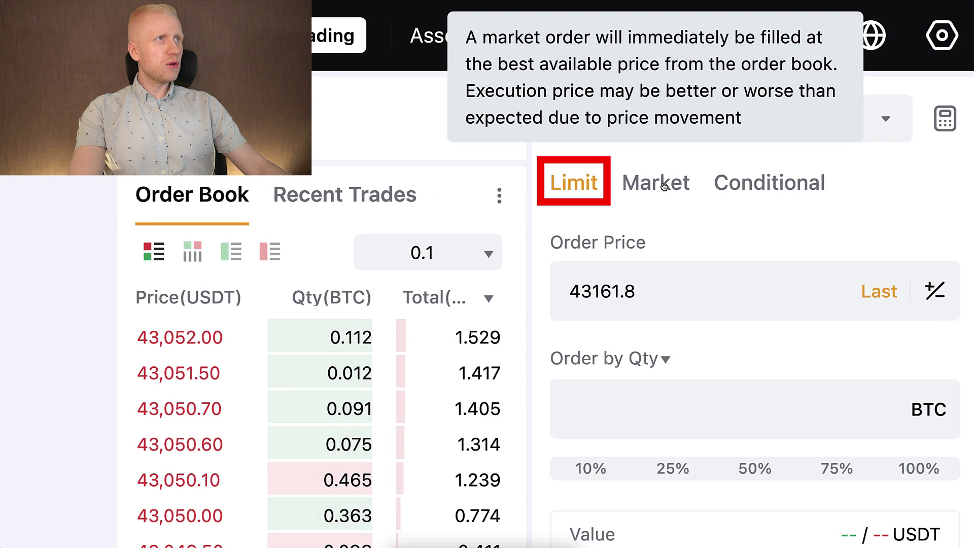
pyautogui.click(660, 183)
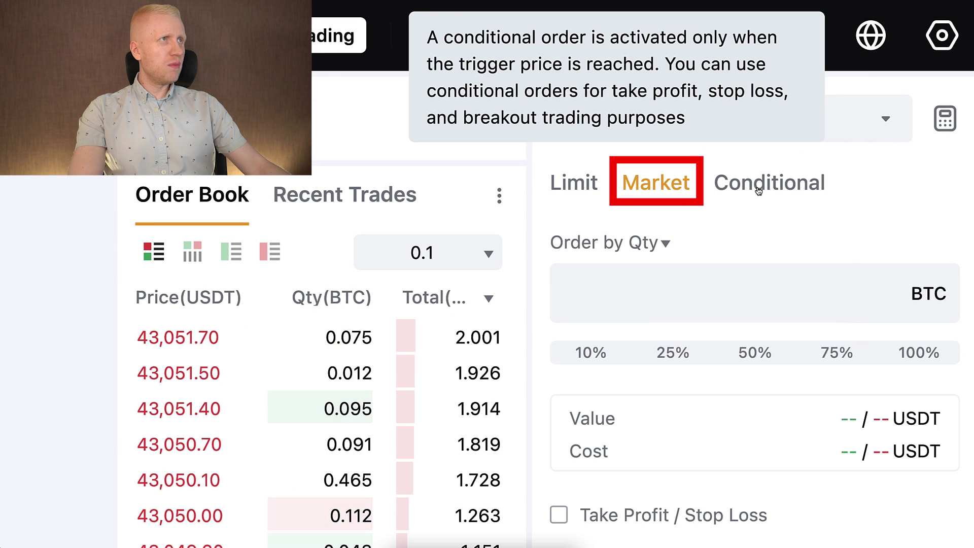
pyautogui.click(769, 183)
pyautogui.click(652, 187)
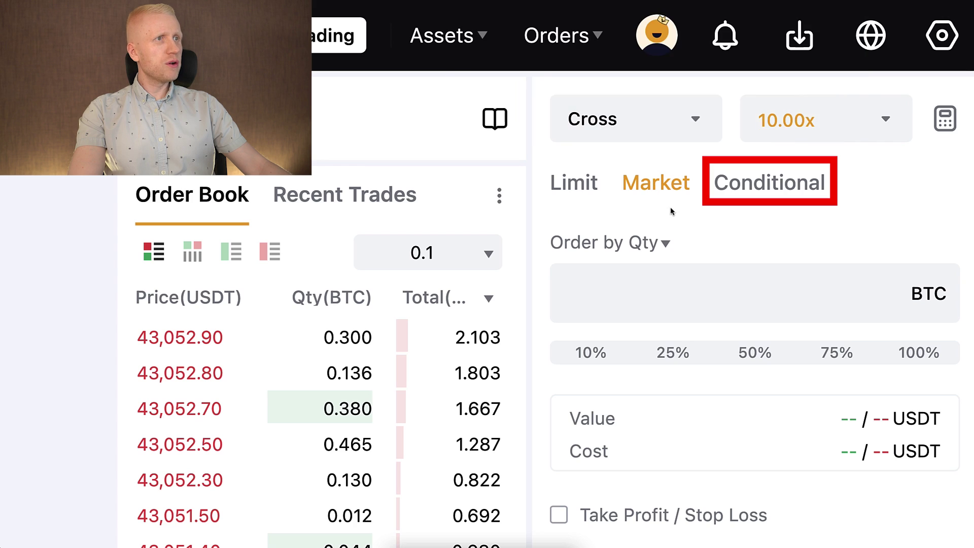
pyautogui.scroll(-4, 692, 329)
pyautogui.click(754, 162)
# Step: Market-buy a 2.192 BTC BTCUSDT long at Cross 10.00x, filled at 43,042.90 entry
pyautogui.scroll(-3, 754, 161)
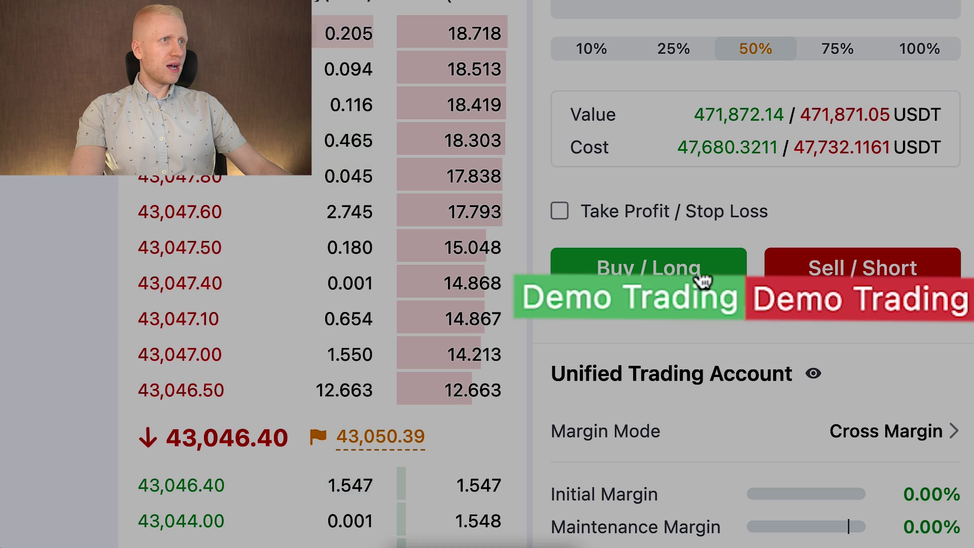
pyautogui.scroll(-2, 702, 279)
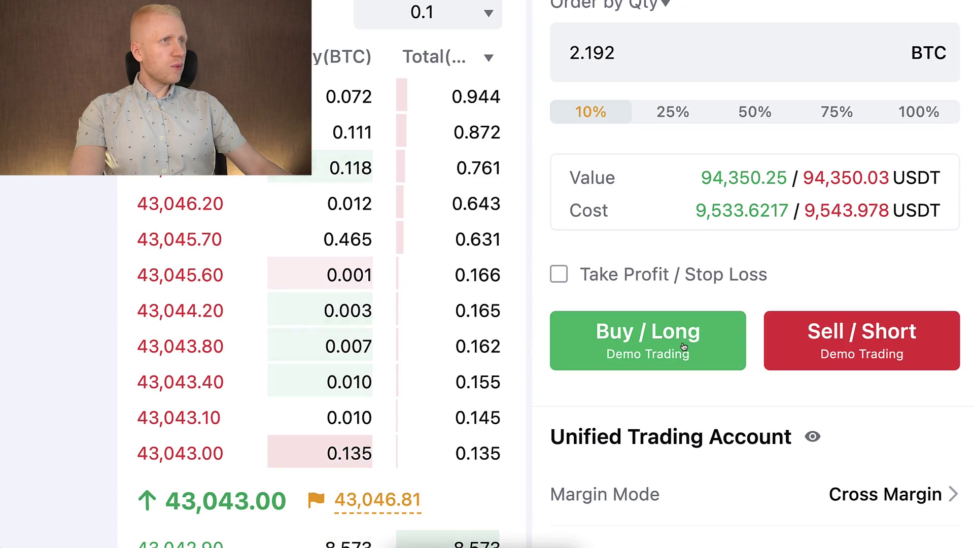
pyautogui.click(683, 347)
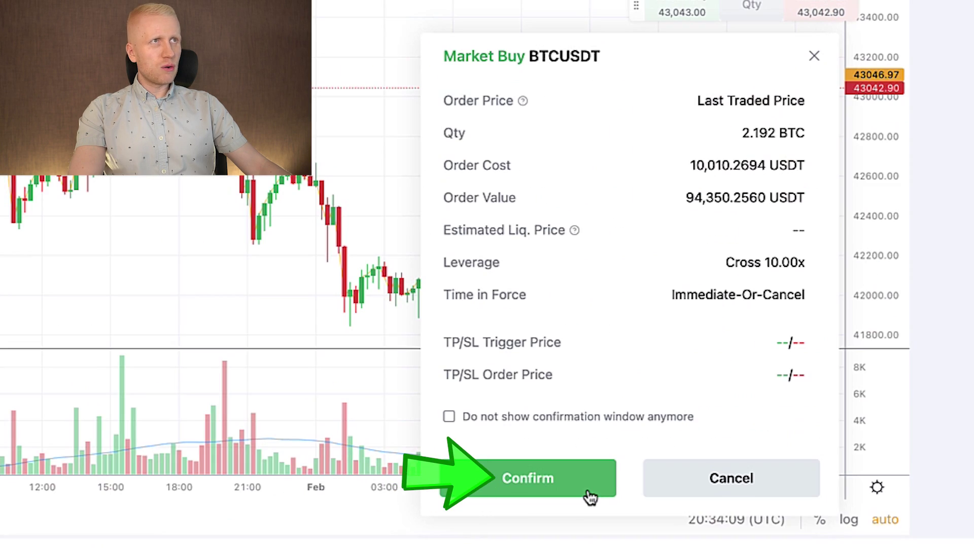
pyautogui.click(610, 485)
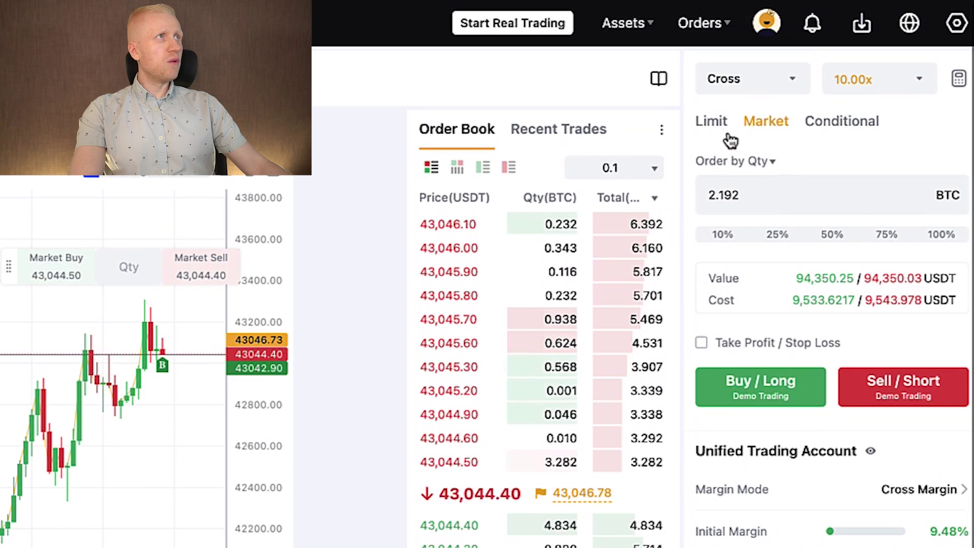
# Step: Place a 10% limit buy of 1.973 BTC at 43,042.9 with confirmation pop-ups turned off
pyautogui.click(842, 63)
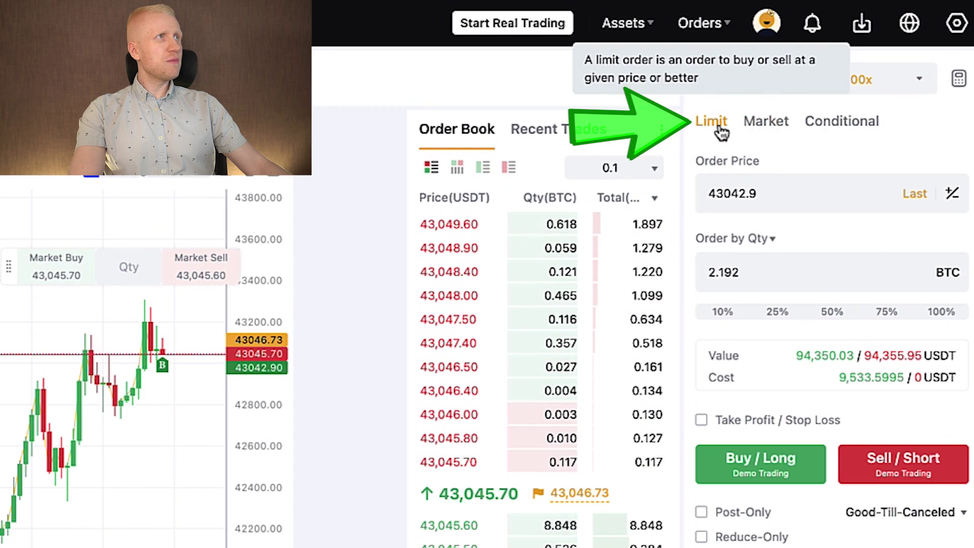
pyautogui.click(706, 313)
pyautogui.click(740, 467)
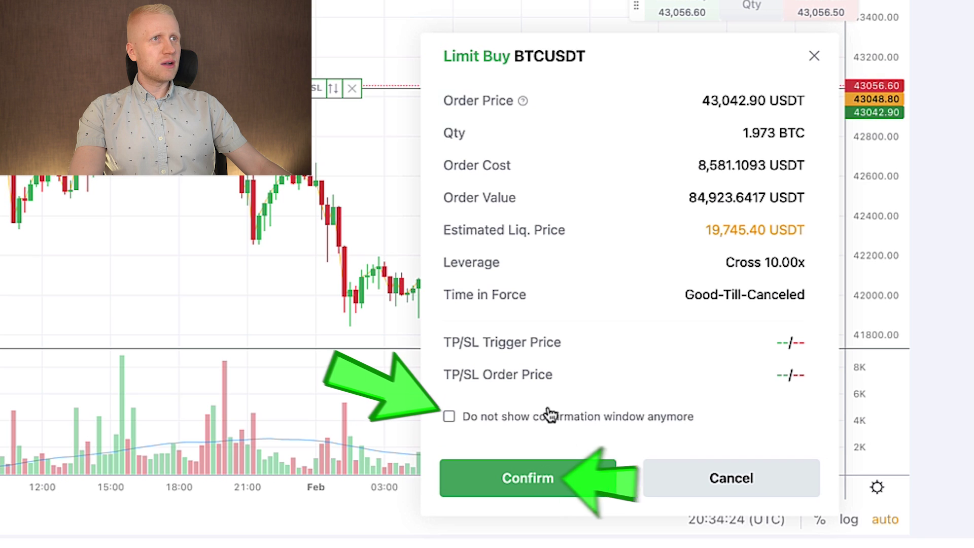
pyautogui.click(550, 416)
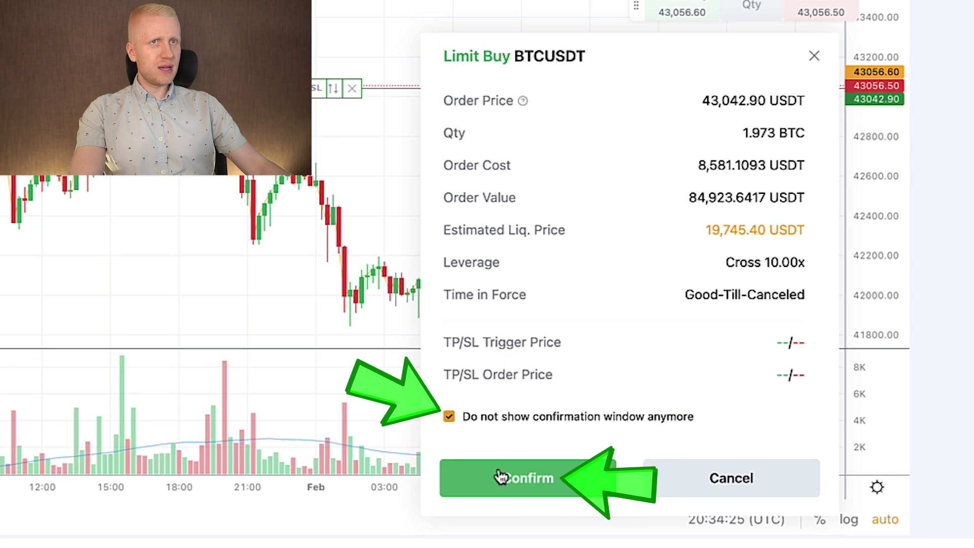
pyautogui.press('Return')
pyautogui.click(226, 425)
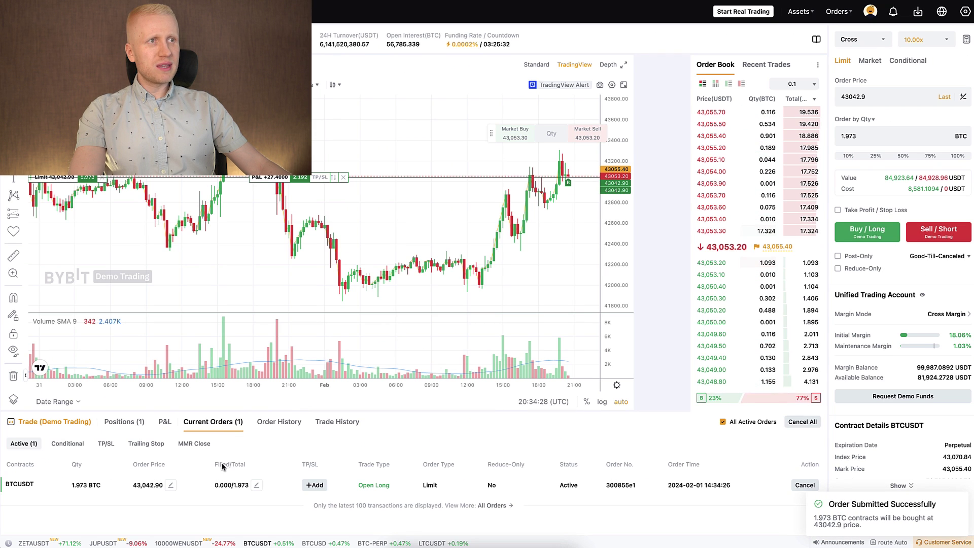
# Step: Cancel the pending limit buy, leaving only the 2.192 BTC long in positions
pyautogui.scroll(-2, 222, 467)
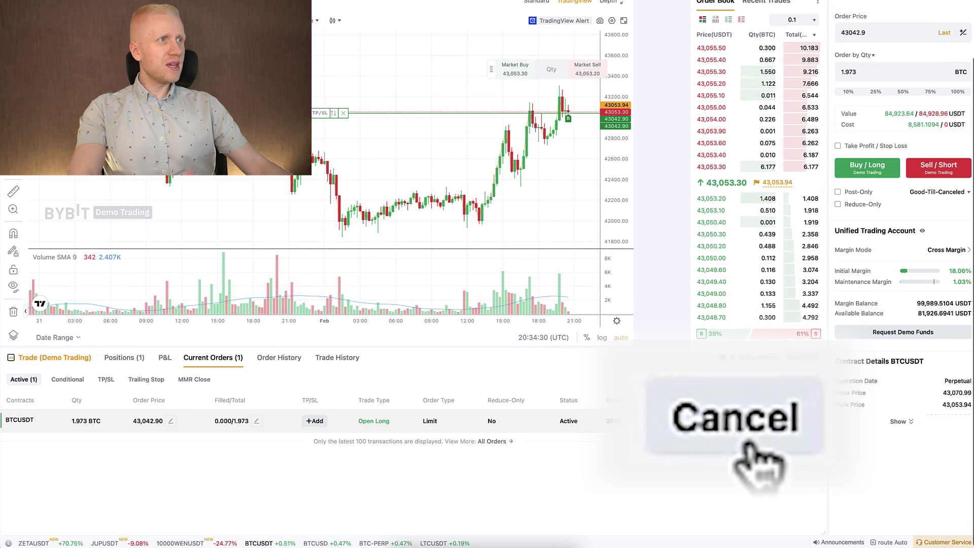
pyautogui.click(808, 420)
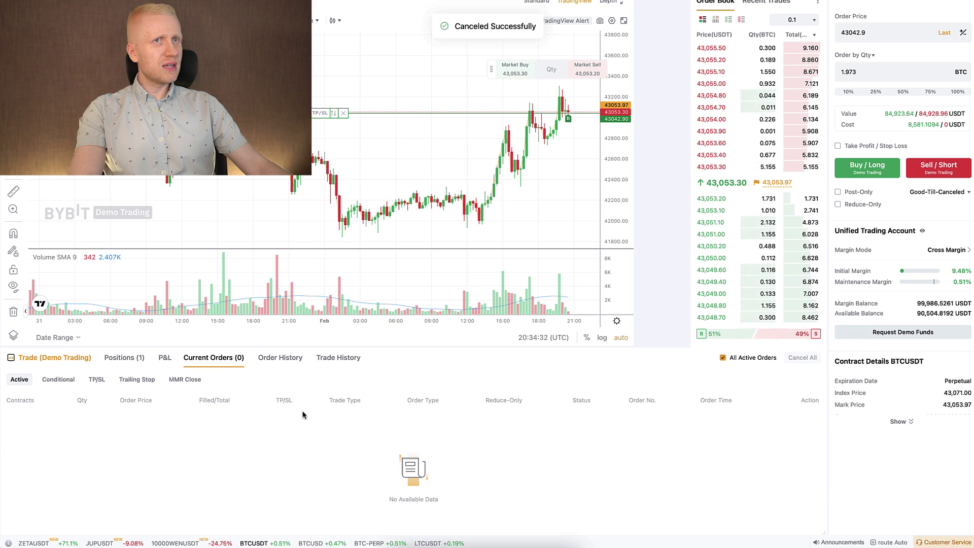
pyautogui.click(124, 357)
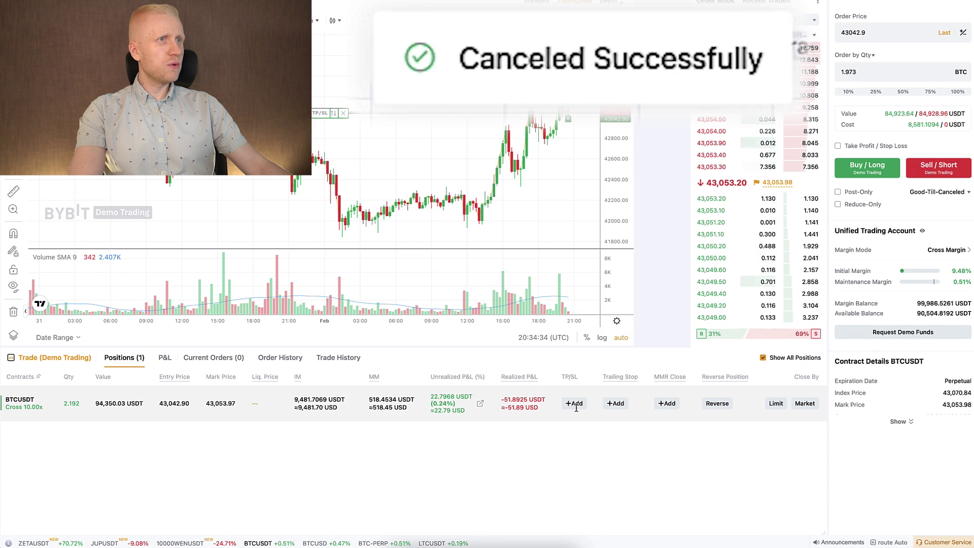
pyautogui.scroll(2, 575, 407)
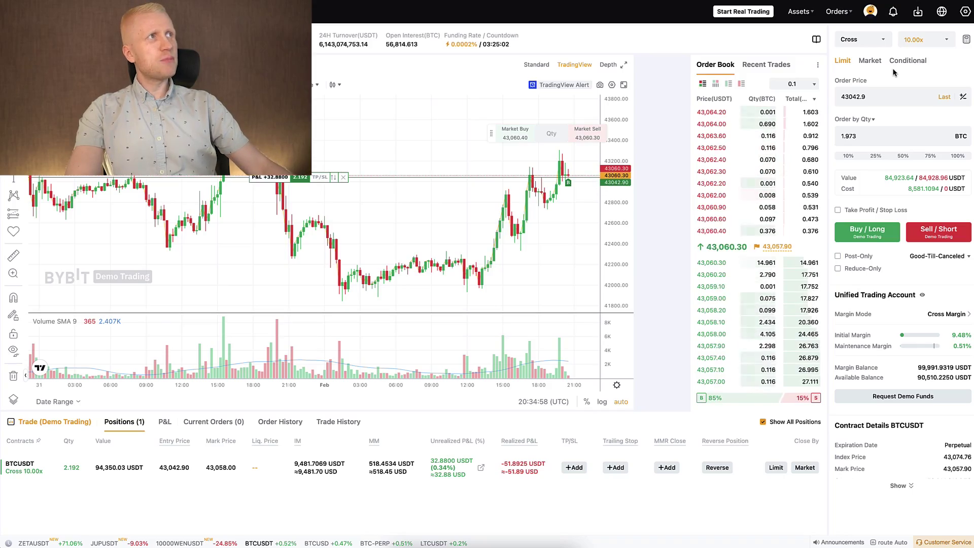
# Step: Cycle the order form through Market and Conditional types, showing Trigger Price and Order Price fields
pyautogui.moveTo(849, 58)
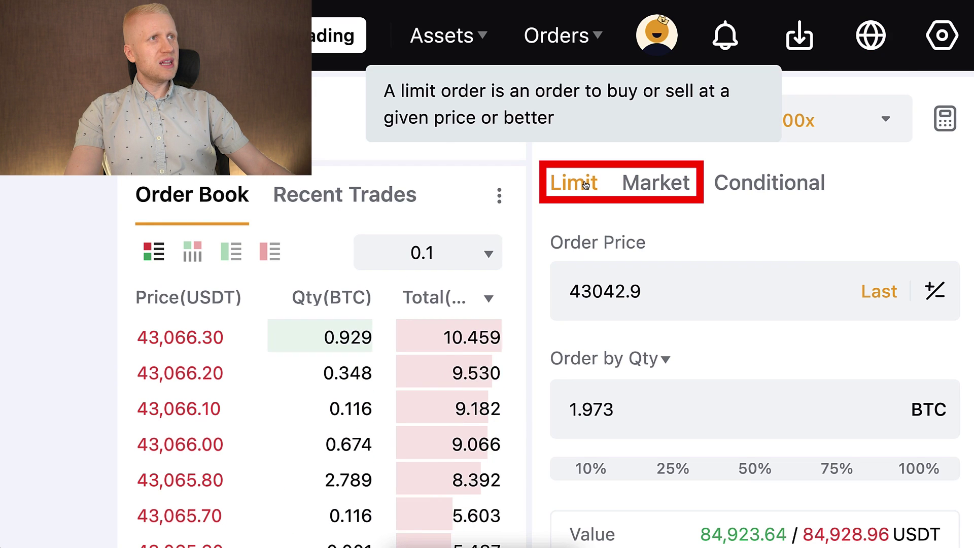
pyautogui.click(672, 184)
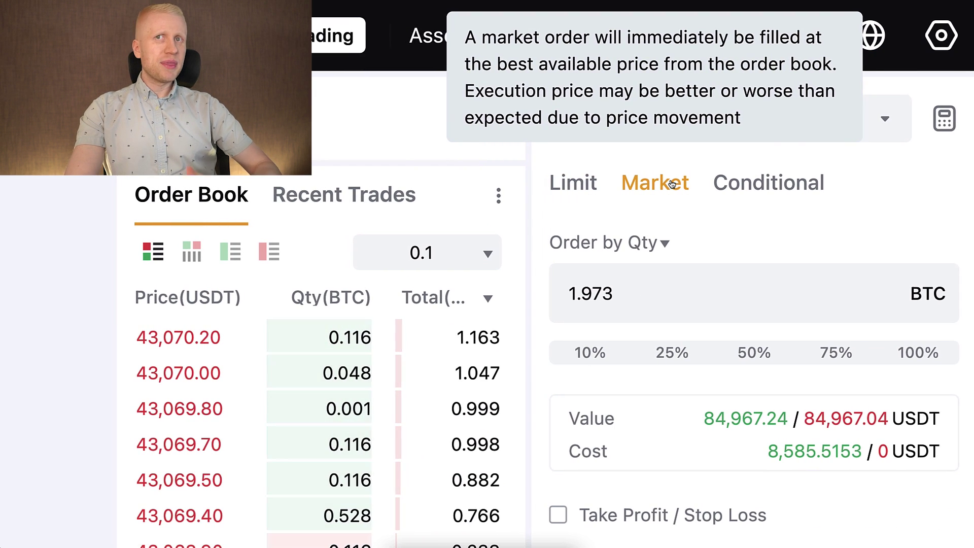
pyautogui.click(757, 186)
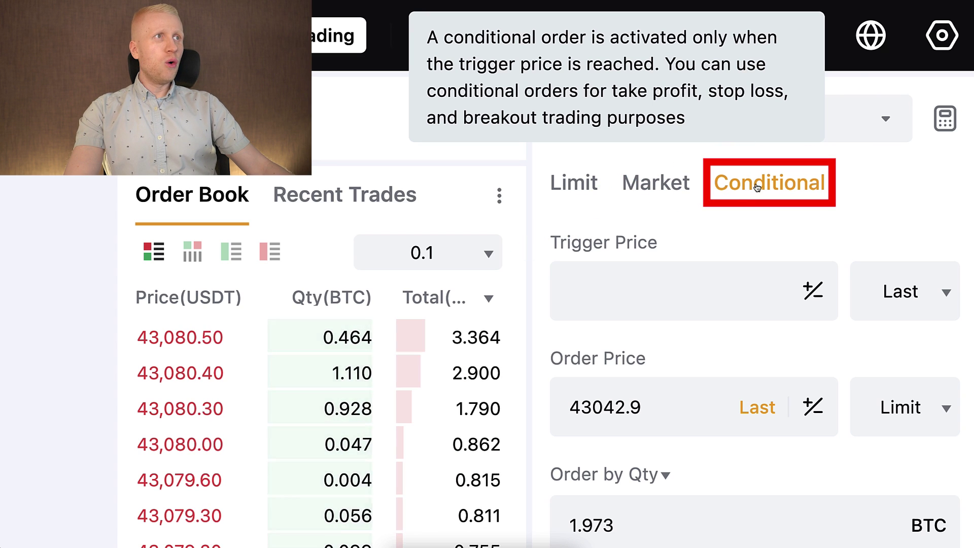
pyautogui.moveTo(572, 244); pyautogui.dragTo(612, 256)
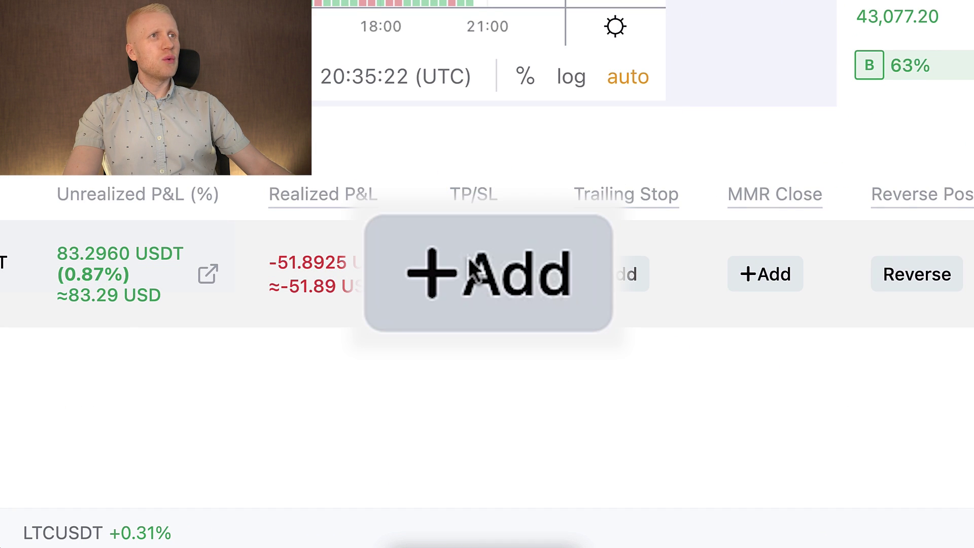
pyautogui.click(467, 256)
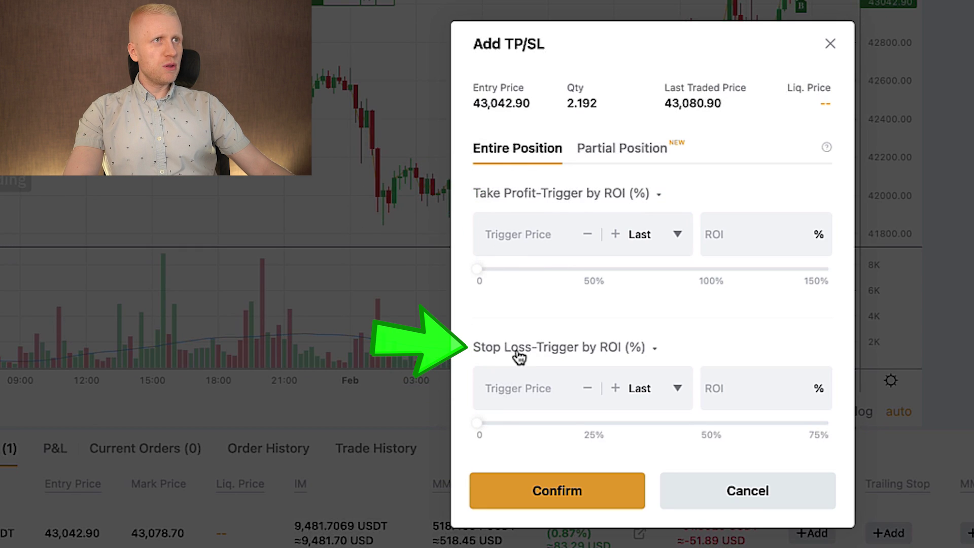
pyautogui.click(600, 197)
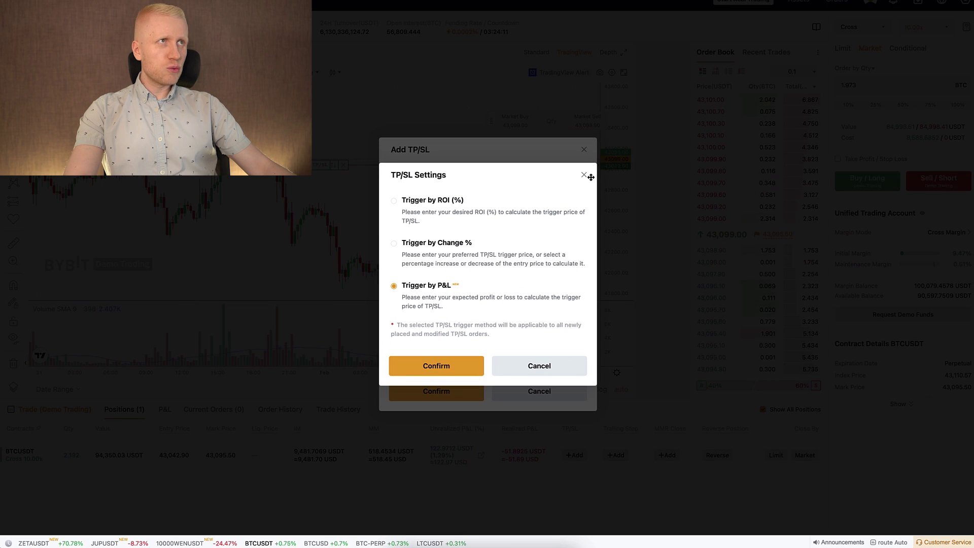
pyautogui.click(583, 175)
pyautogui.click(583, 149)
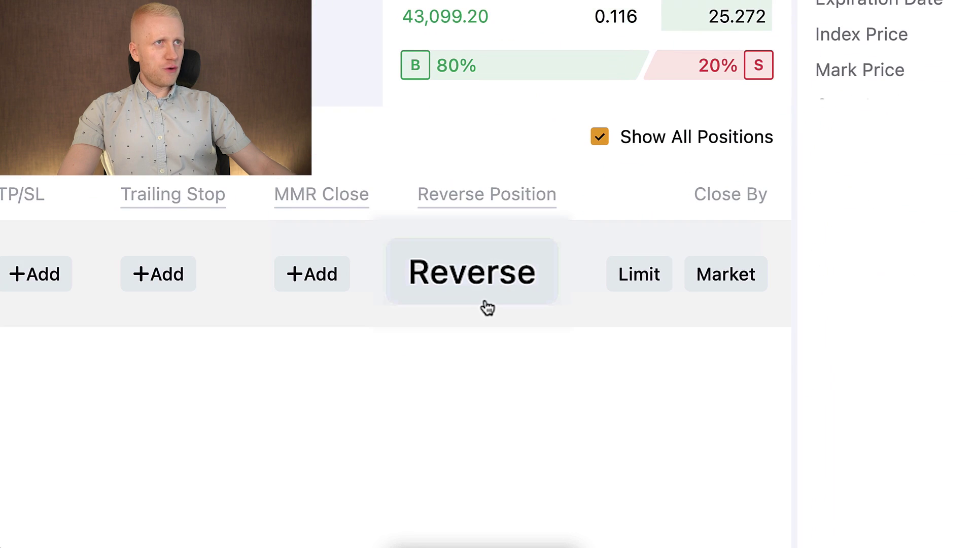
# Step: Reverse the long position into a 2.192 BTC short
pyautogui.click(487, 307)
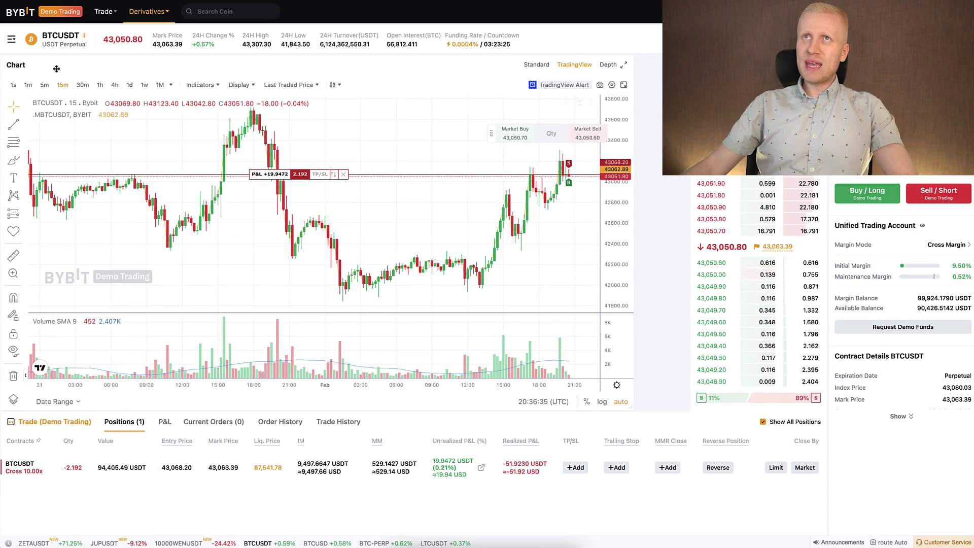
pyautogui.moveTo(61, 35)
pyautogui.scroll(-5, 88, 211)
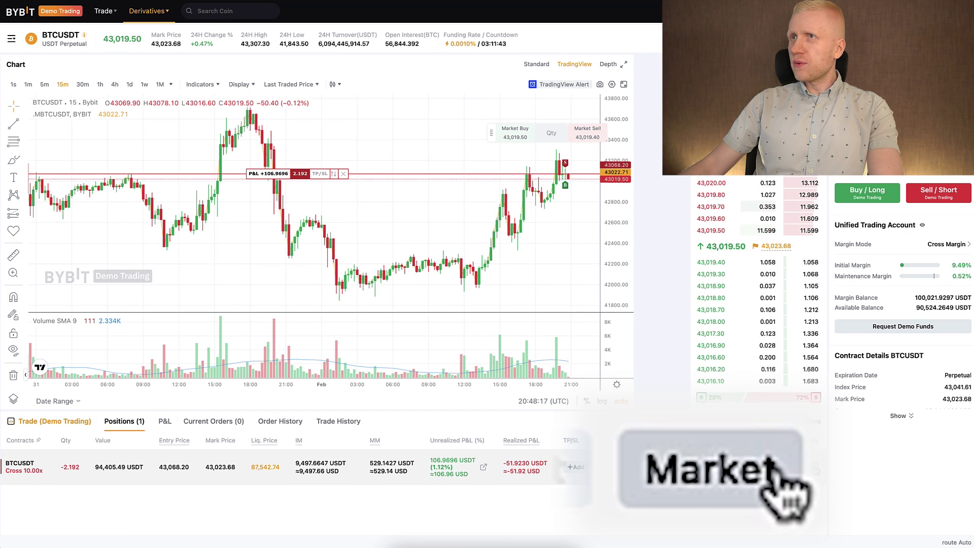
# Step: Market-close the whole 2.192 BTC position, leaving no positions, then view trading preferences
pyautogui.click(720, 467)
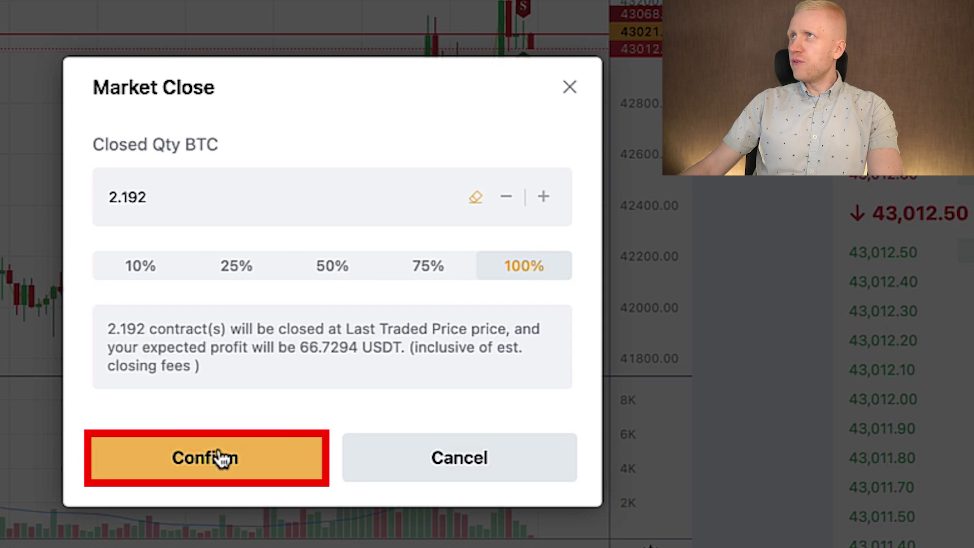
pyautogui.click(219, 458)
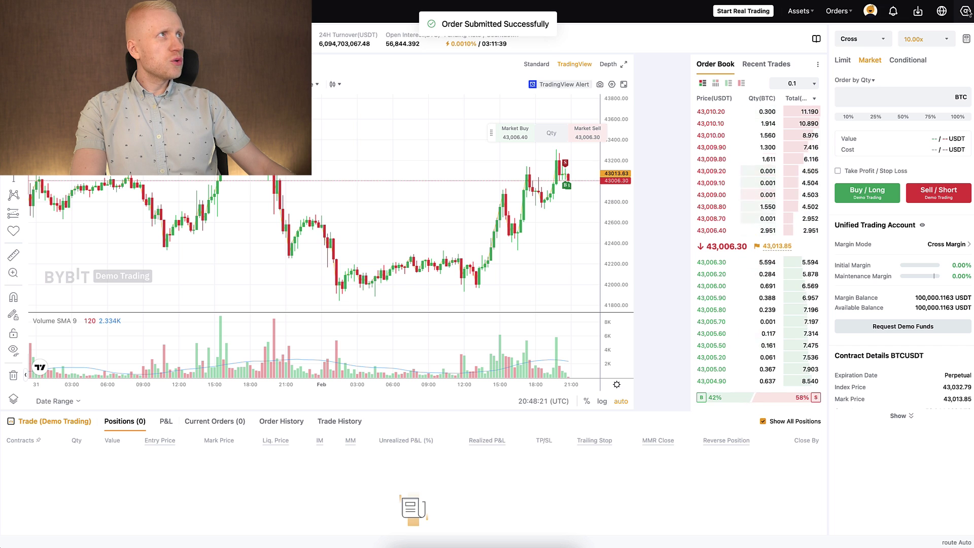
pyautogui.click(966, 11)
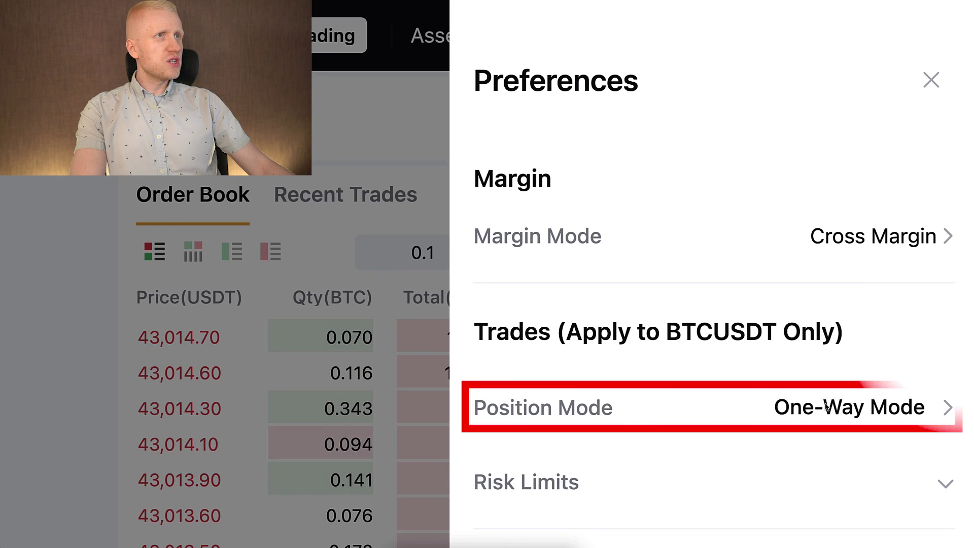
pyautogui.click(828, 406)
pyautogui.click(427, 243)
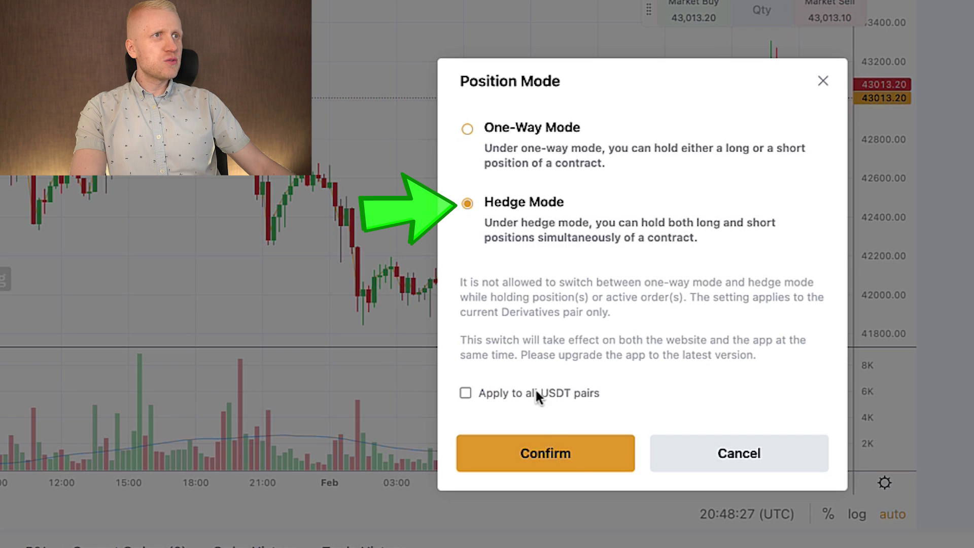
pyautogui.click(583, 470)
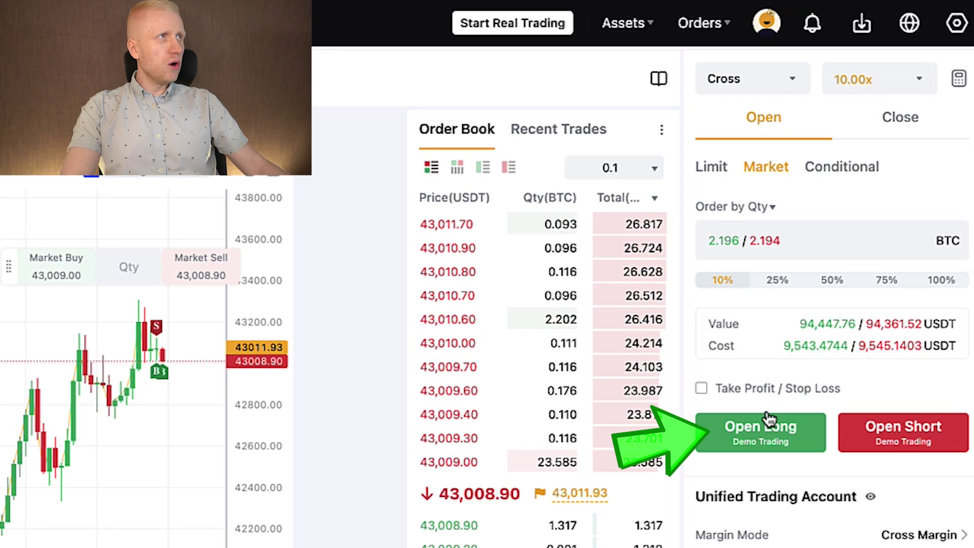
pyautogui.click(770, 418)
pyautogui.click(767, 287)
pyautogui.click(931, 456)
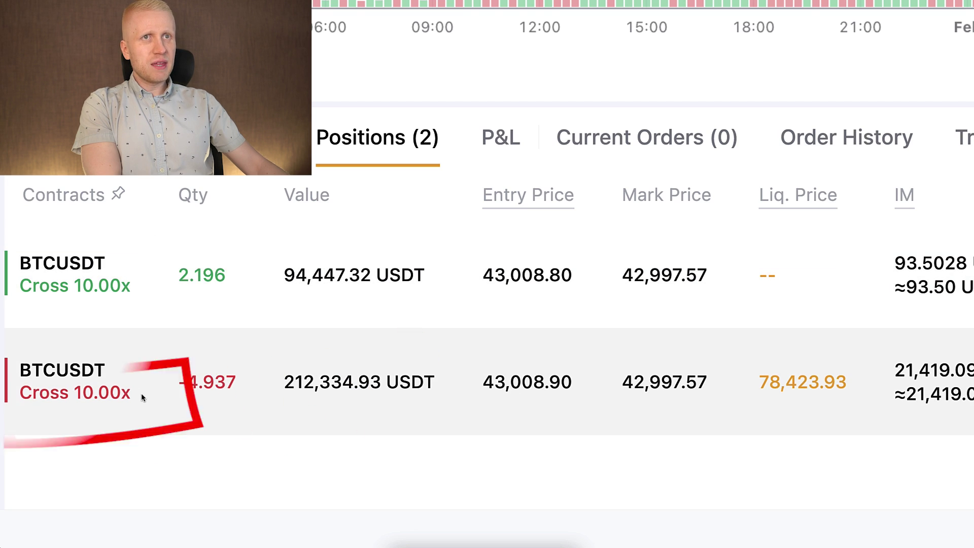
pyautogui.moveTo(141, 391); pyautogui.dragTo(137, 460)
pyautogui.click(138, 458)
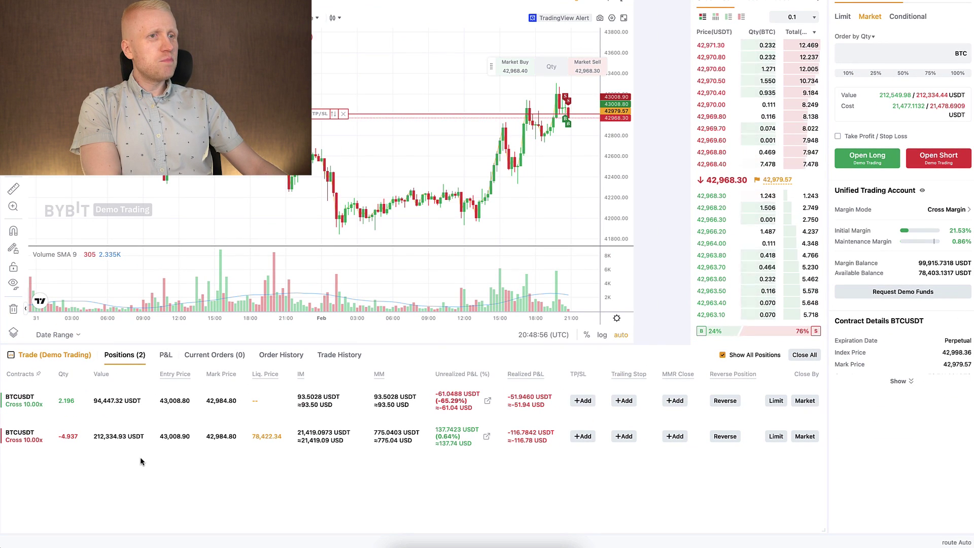
pyautogui.scroll(2, 140, 461)
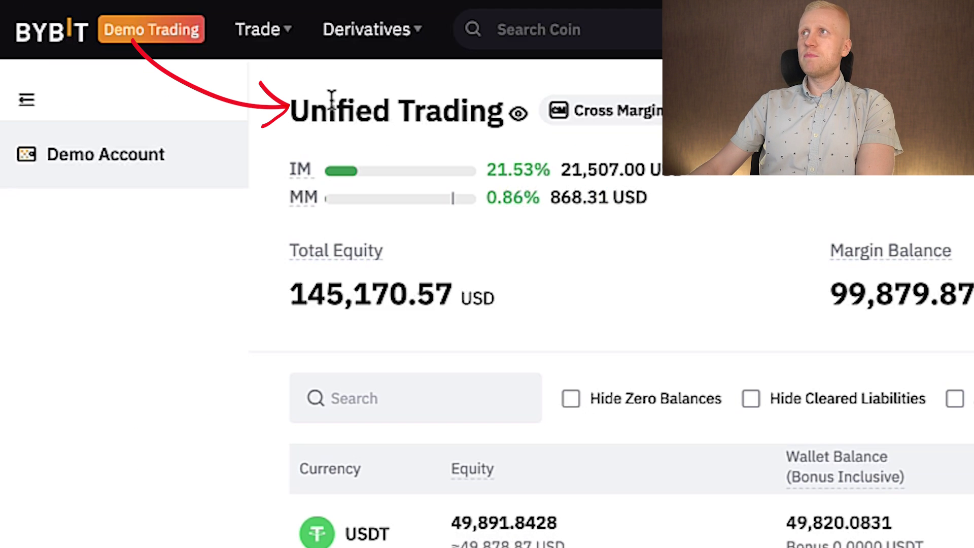
pyautogui.moveTo(300, 170)
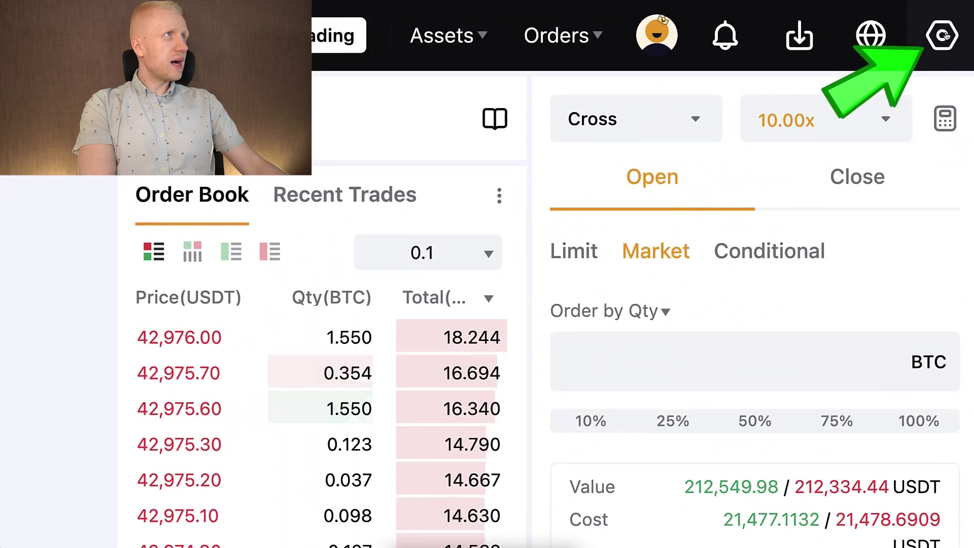
# Step: Close both demo BTCUSDT positions with Close All after checking Preferences
pyautogui.click(954, 11)
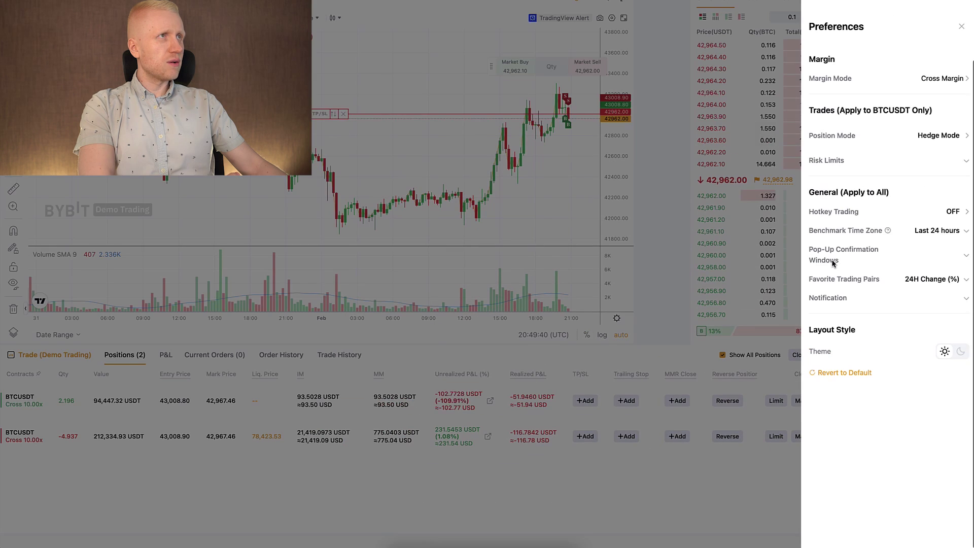
pyautogui.click(735, 275)
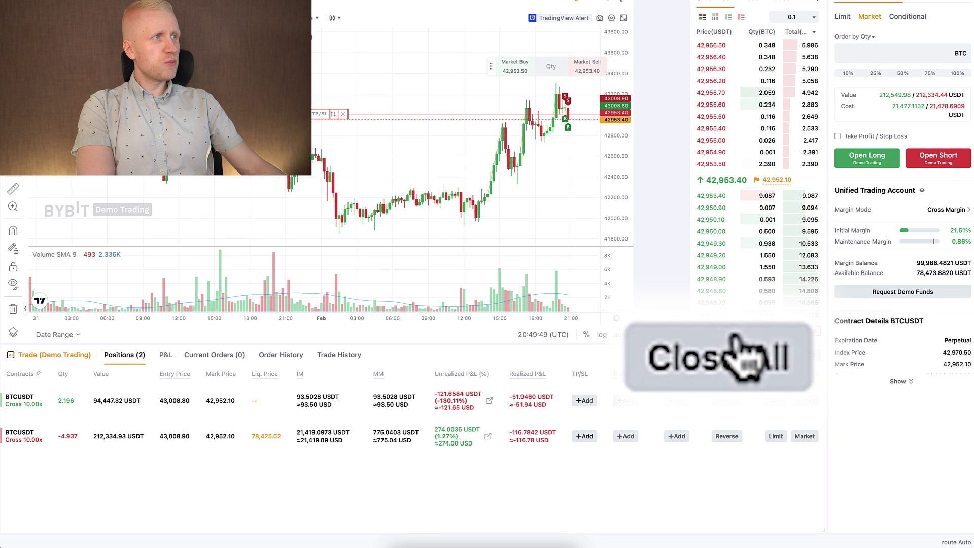
pyautogui.click(735, 359)
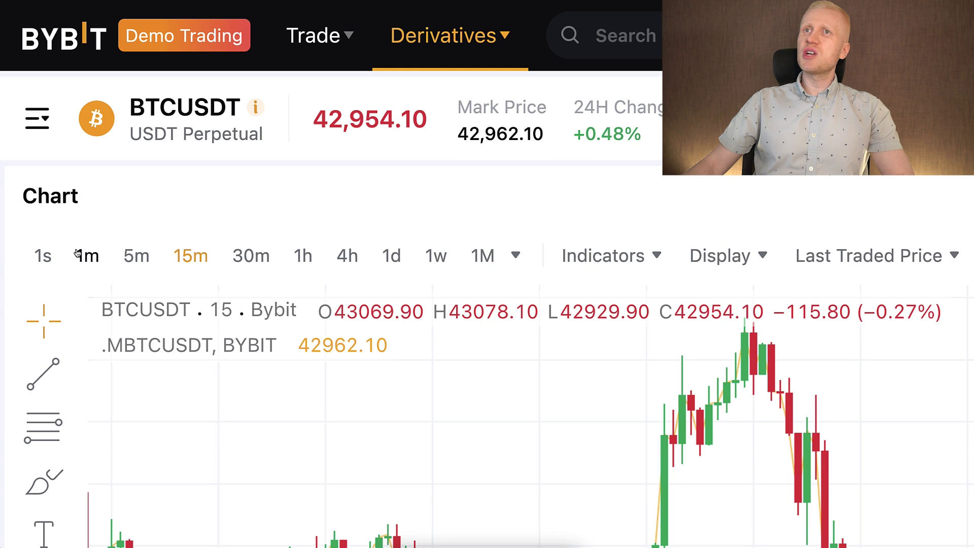
# Step: Set the chart to 1-minute candles and add the Moving Average indicator
pyautogui.click(80, 255)
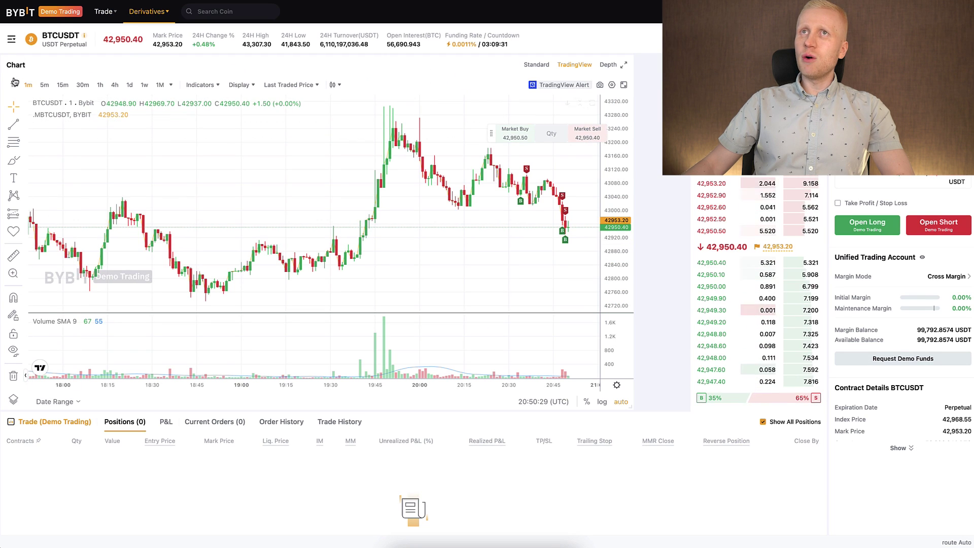
pyautogui.click(14, 86)
pyautogui.click(29, 86)
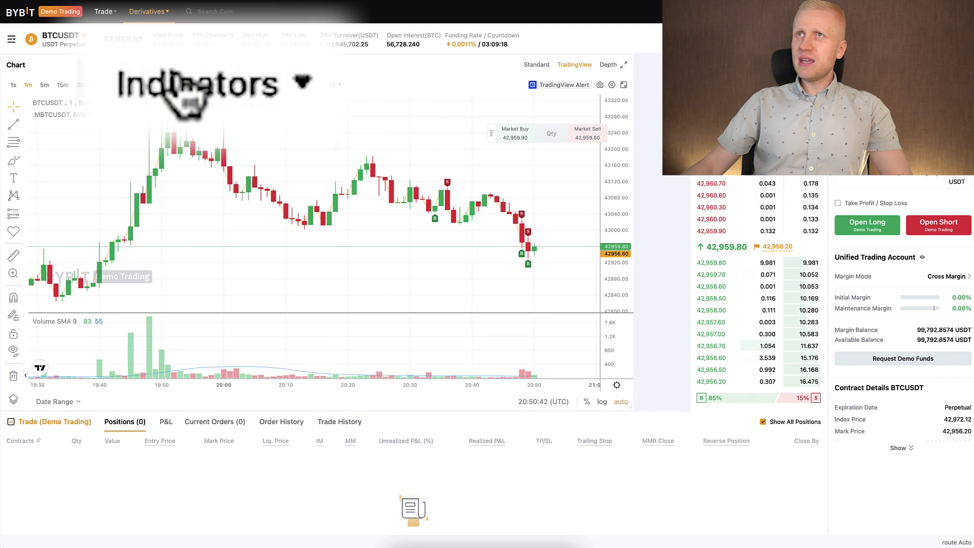
pyautogui.click(200, 84)
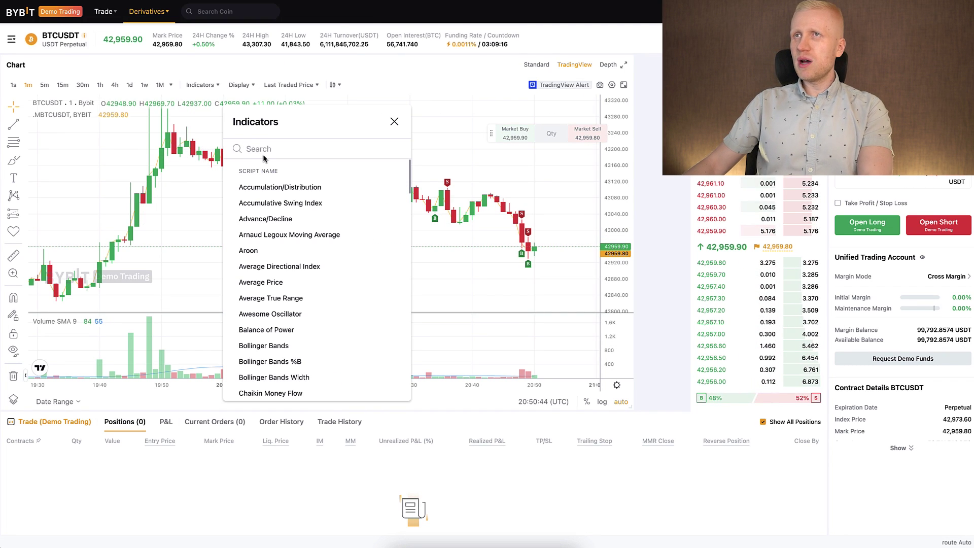
pyautogui.write('mov')
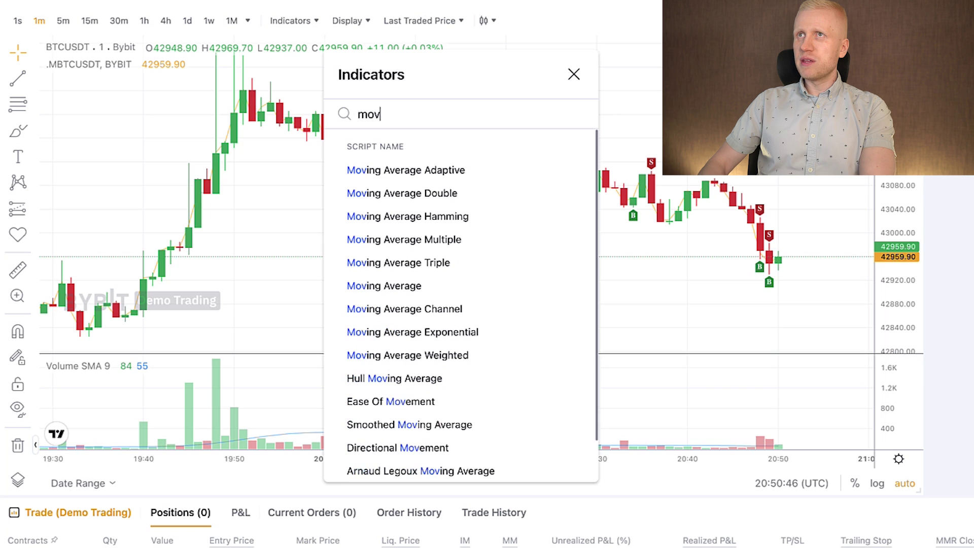
pyautogui.click(410, 287)
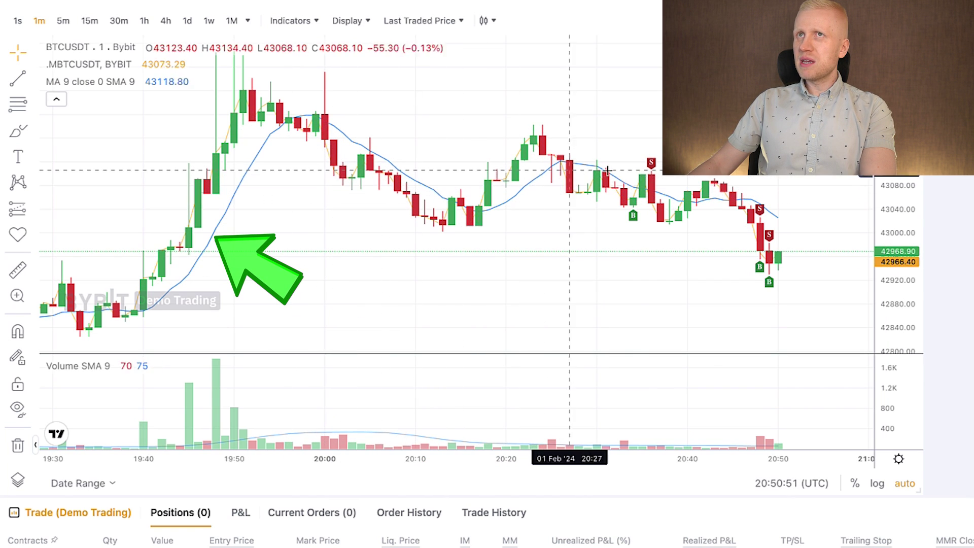
# Step: Add the MACD (12, 26, close, 9) indicator beneath the volume pane
pyautogui.click(291, 21)
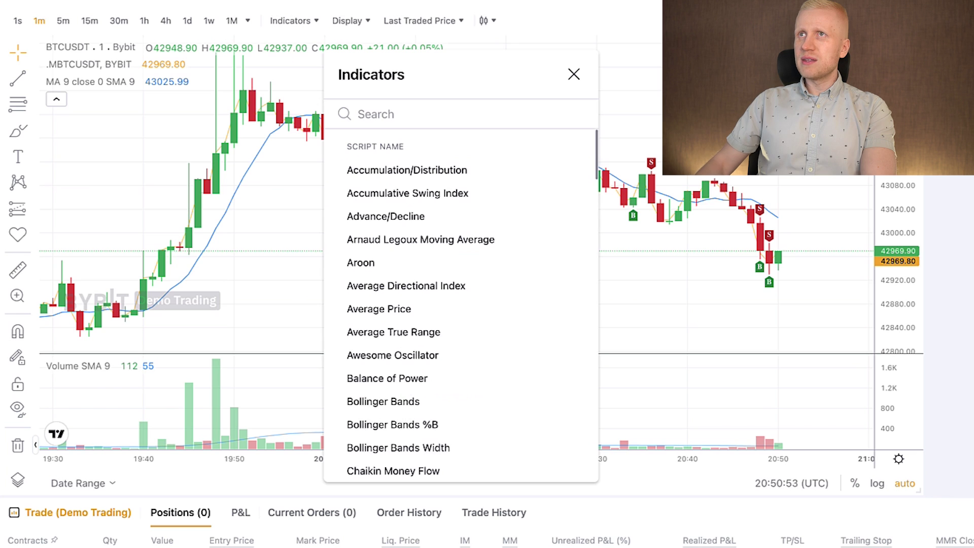
pyautogui.write('volume')
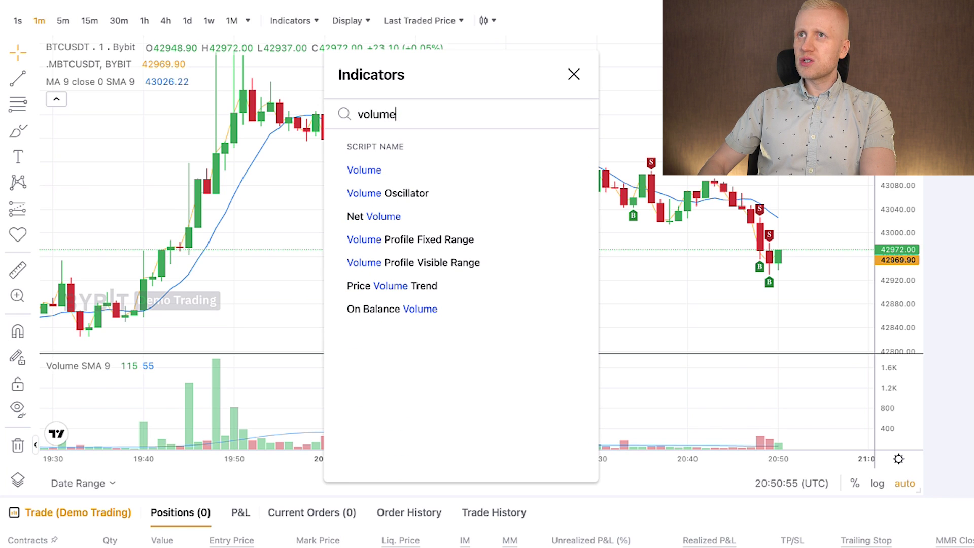
pyautogui.write('boll')
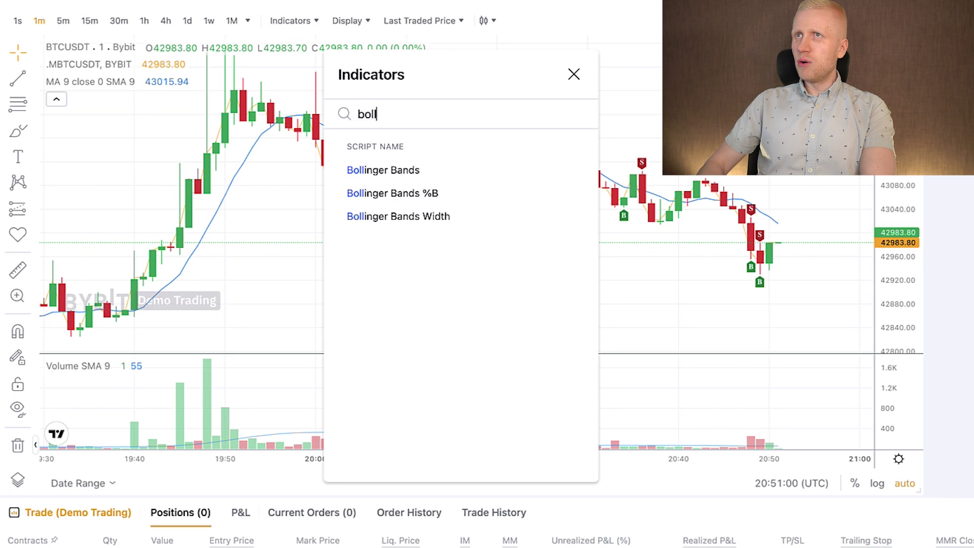
pyautogui.press('BackSpace')
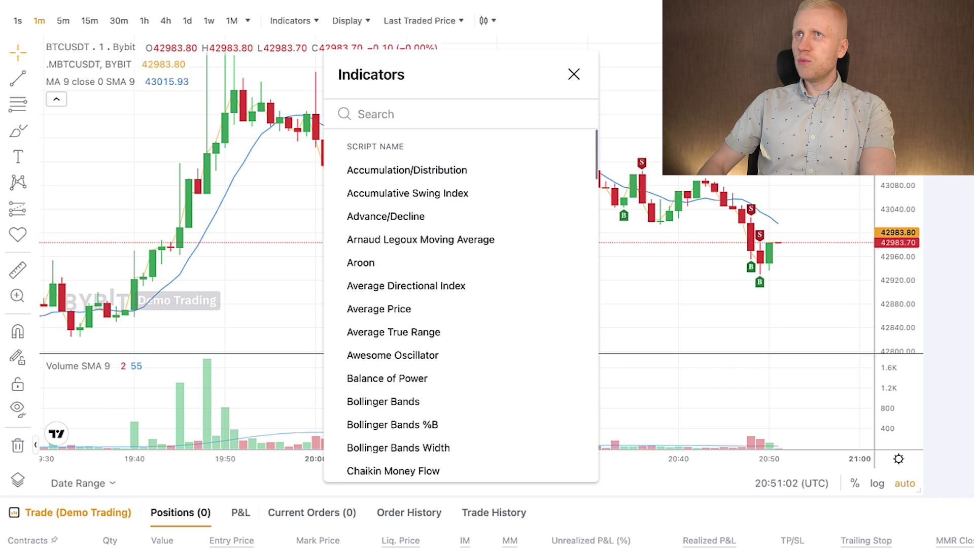
pyautogui.write('mac')
pyautogui.click(362, 193)
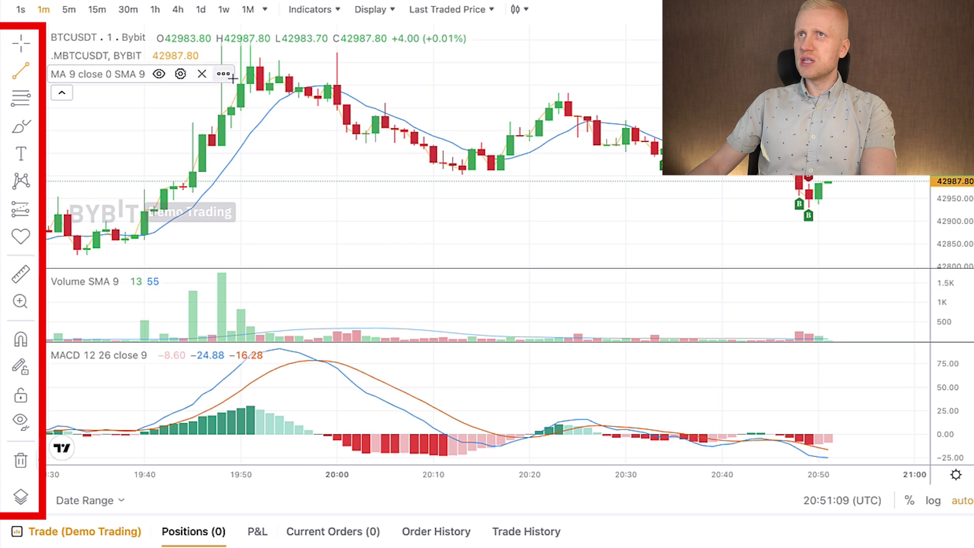
# Step: Finish the descending trendline from the 19:52 high to the 20:33 peak, then browse the sticker and measure tools
pyautogui.scroll(2, 261, 76)
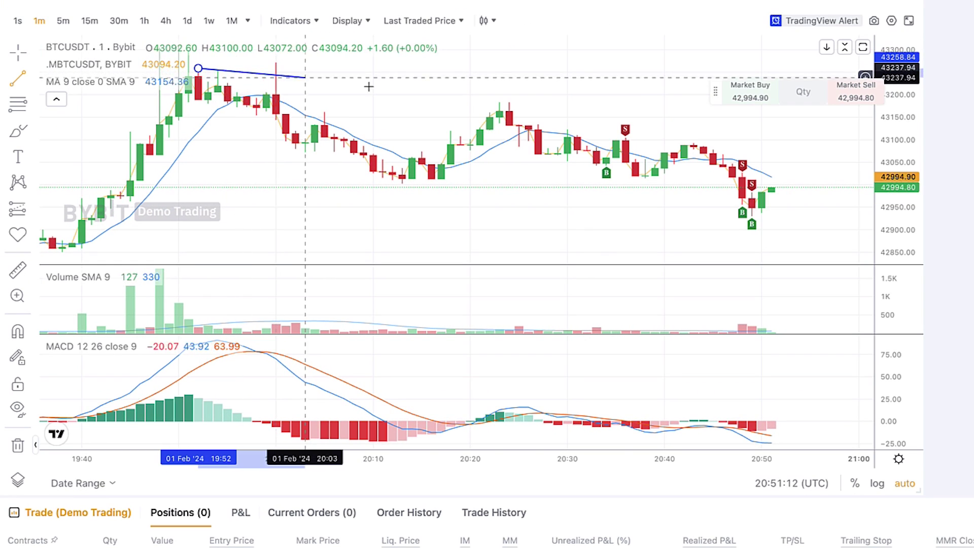
pyautogui.click(599, 110)
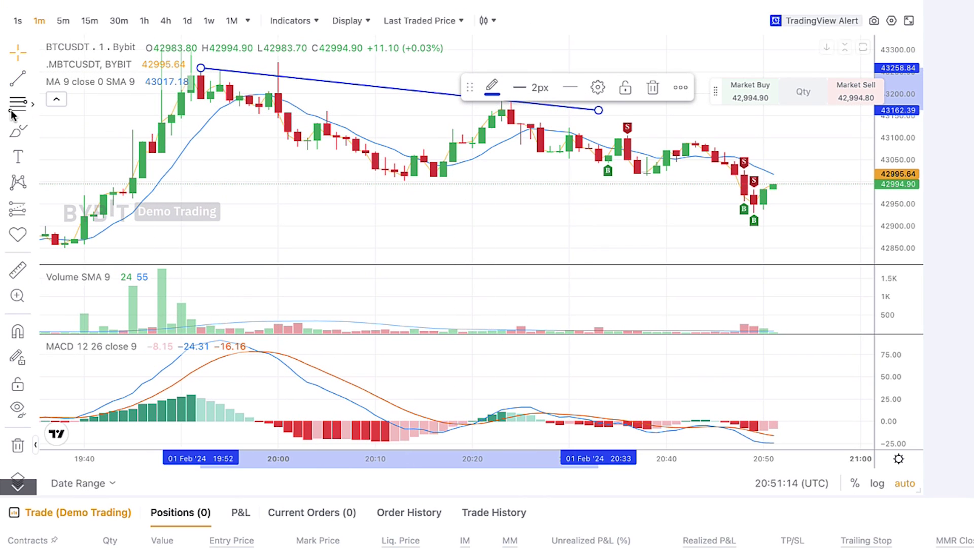
pyautogui.click(17, 131)
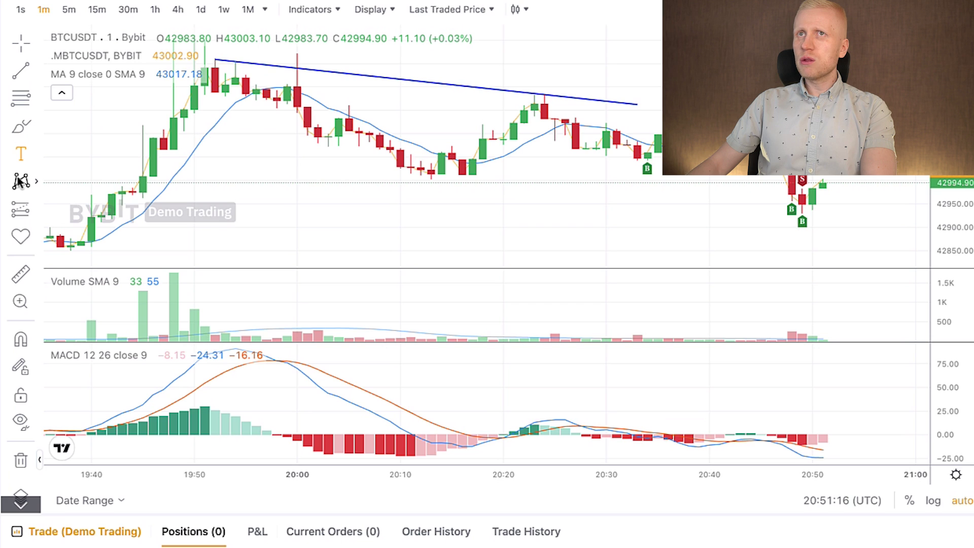
pyautogui.click(22, 242)
pyautogui.click(22, 280)
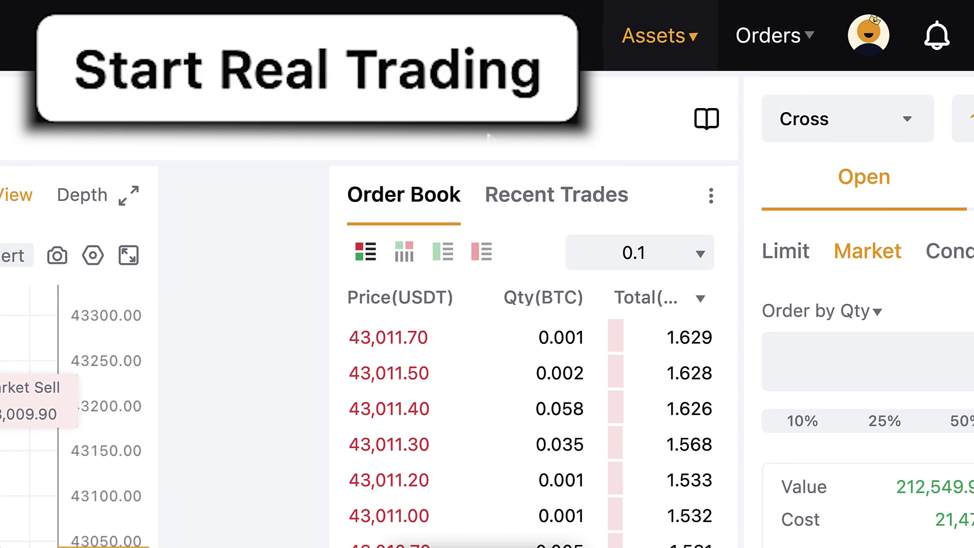
# Step: Switch to real trading, view the two isolated 5x positions, and bring up the Assets dropdown
pyautogui.click(399, 99)
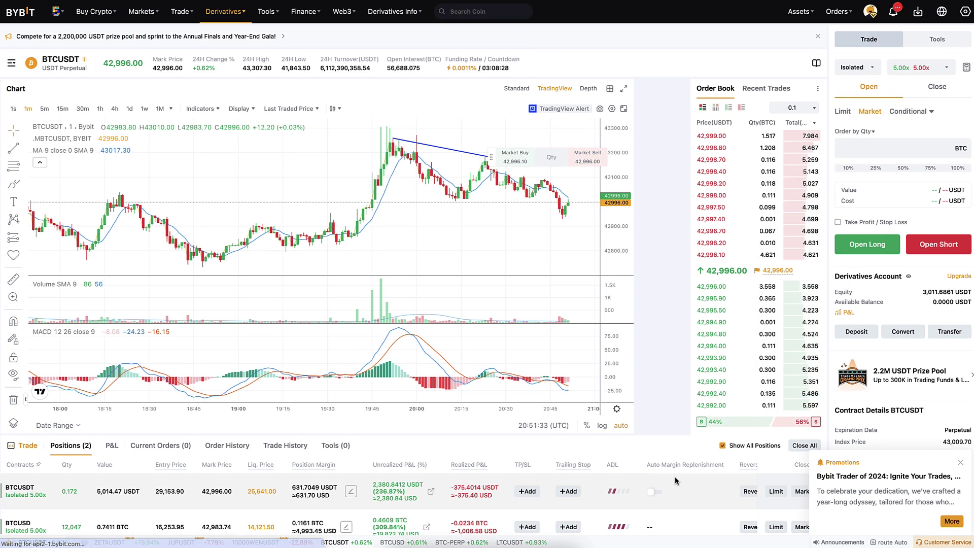
pyautogui.scroll(-2, 633, 351)
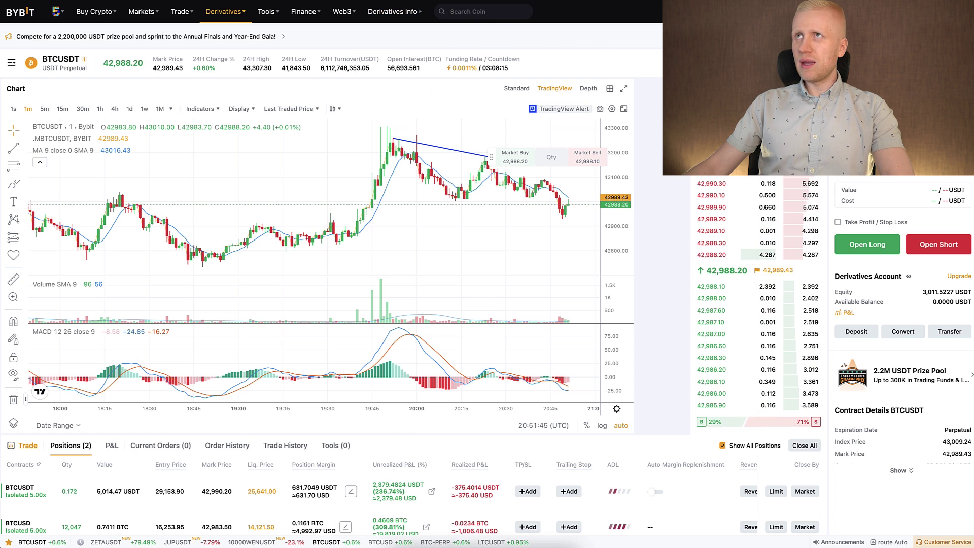
pyautogui.moveTo(799, 13)
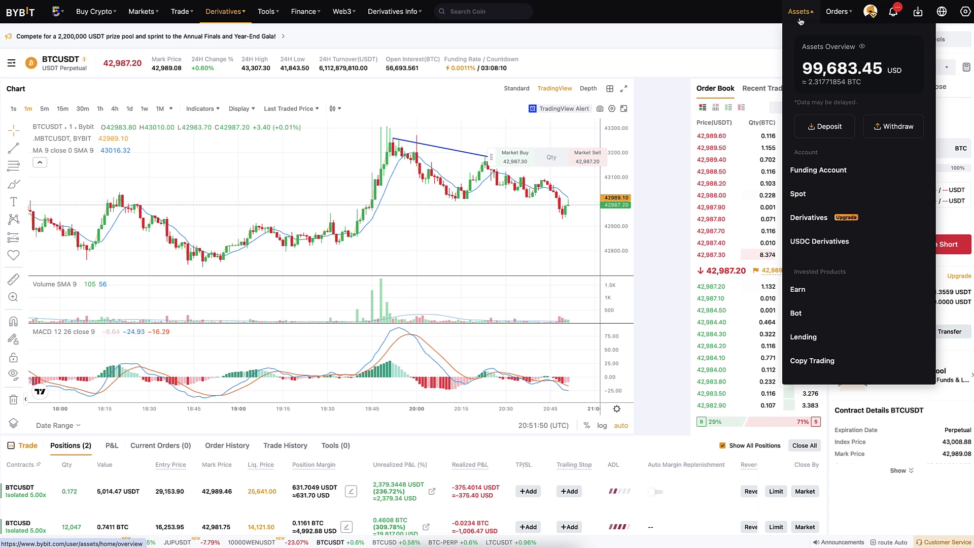
# Step: Check the assets overview, then try long leverage at 32.5x and 60x before settling on 4.4x
pyautogui.click(800, 19)
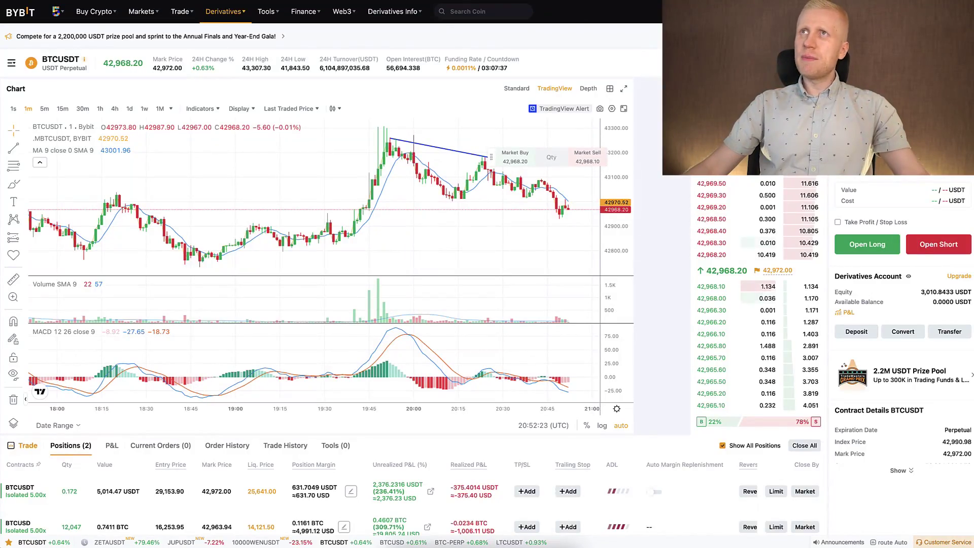
pyautogui.moveTo(222, 29)
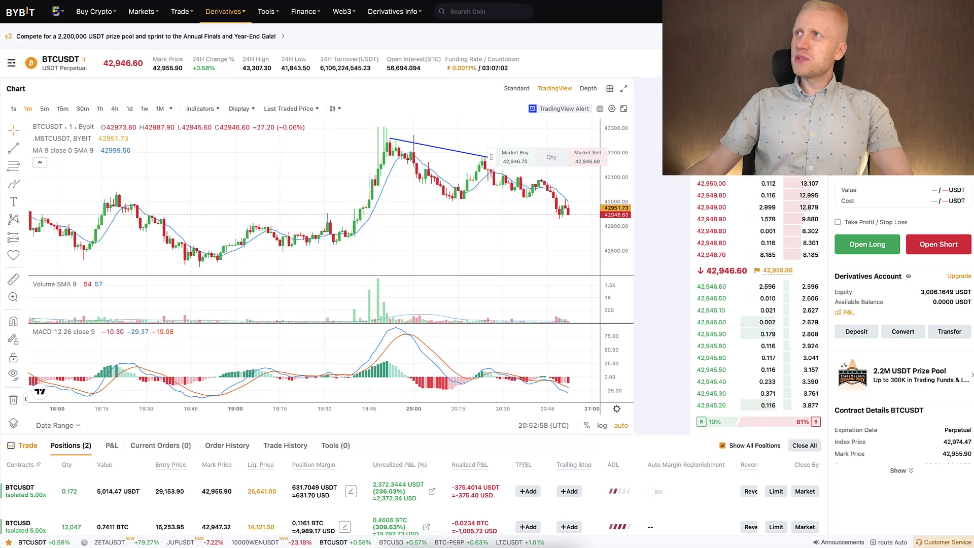
pyautogui.moveTo(453, 218); pyautogui.dragTo(538, 219)
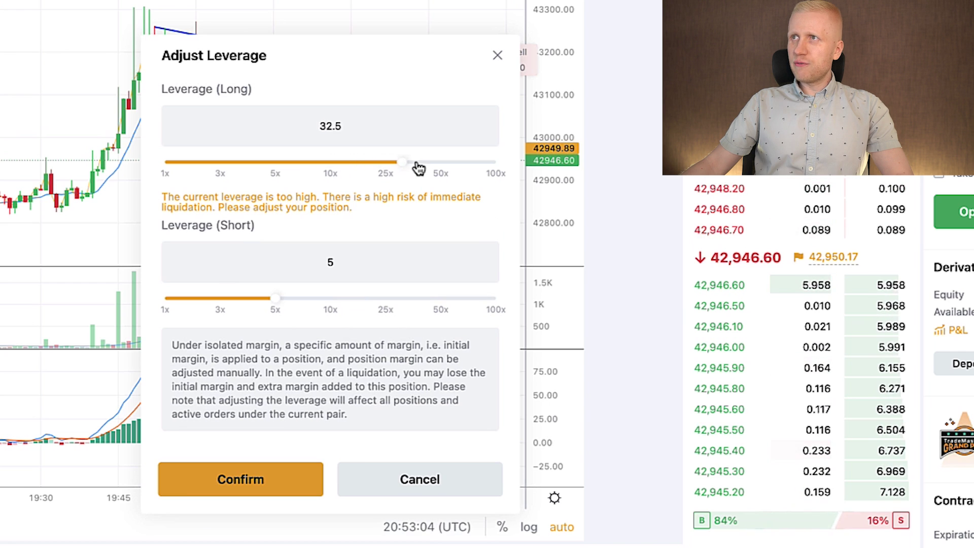
pyautogui.moveTo(418, 167); pyautogui.dragTo(261, 170)
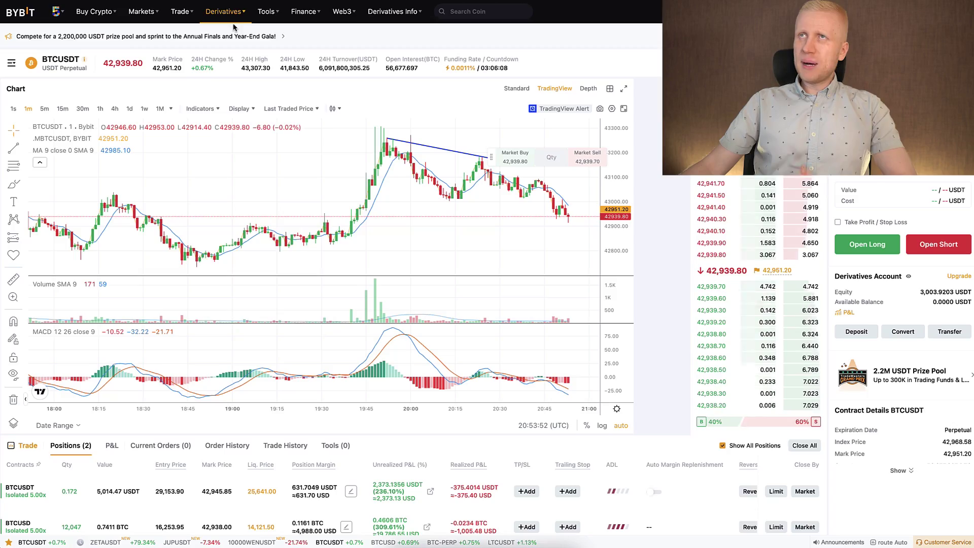
pyautogui.moveTo(279, 11)
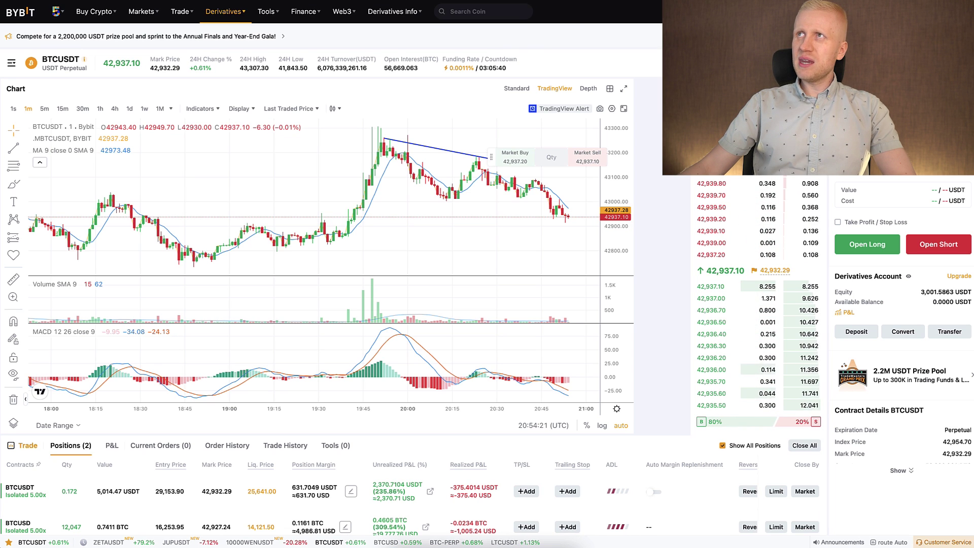
# Step: Go to Trading Bot, list My Bots, and select the Spot Grid Bot's profit figures
pyautogui.moveTo(265, 11)
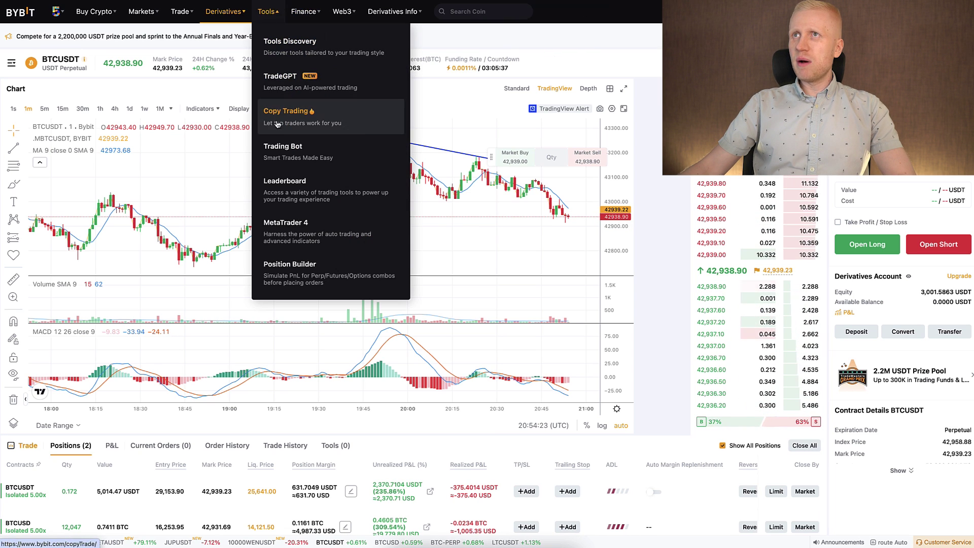
pyautogui.click(293, 147)
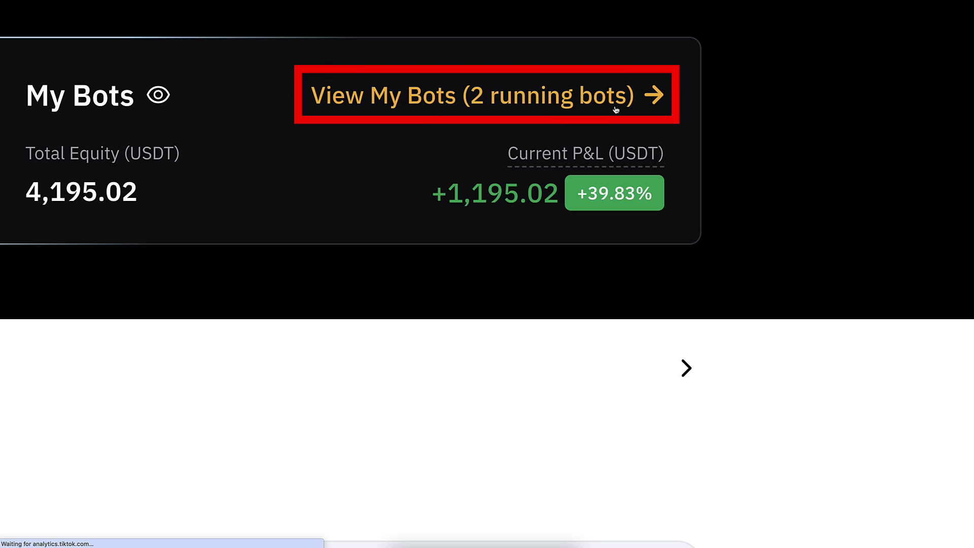
pyautogui.click(615, 110)
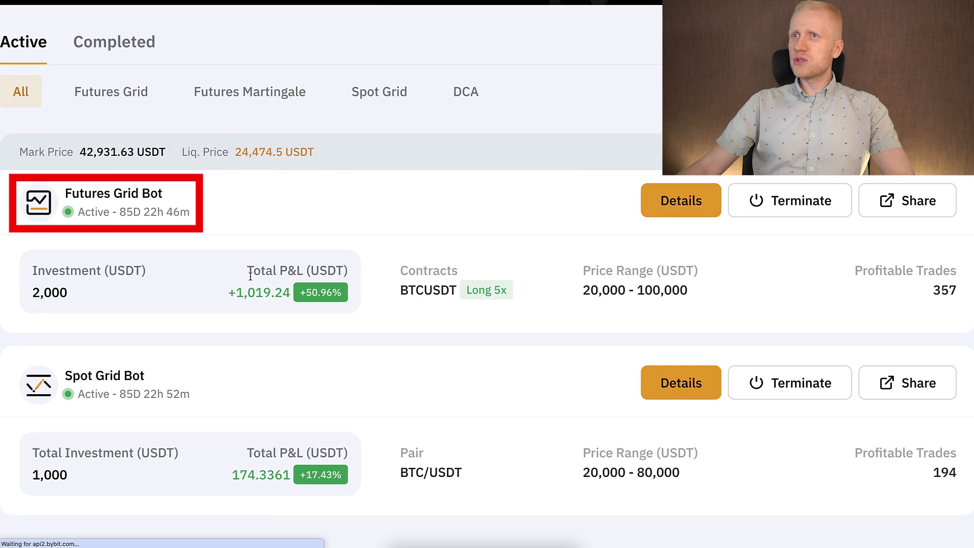
pyautogui.moveTo(358, 482); pyautogui.dragTo(96, 344)
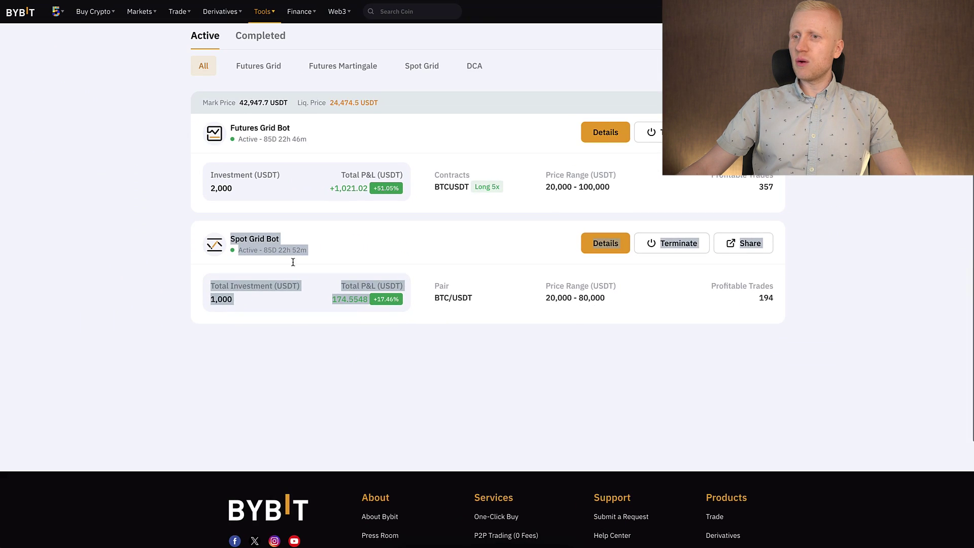